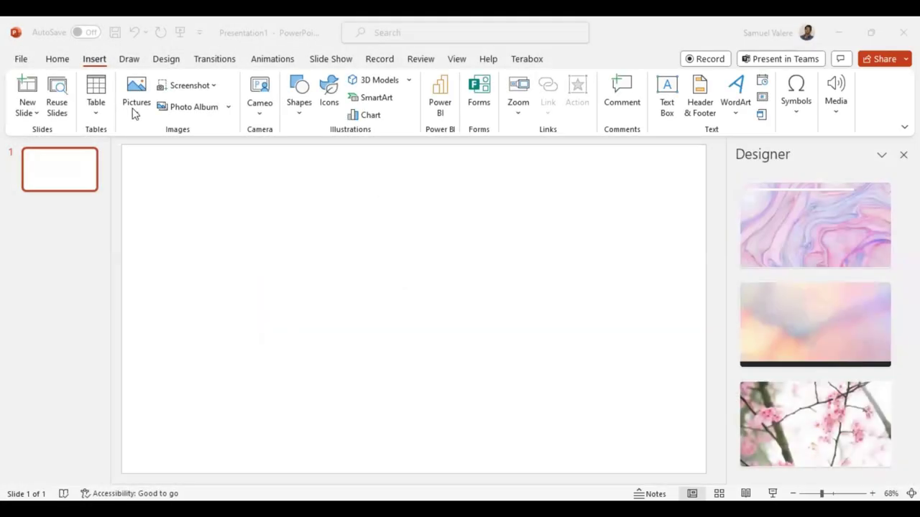
# Step: Insert the Wakanda panther mask picture from this computer onto the blank slide
pyautogui.click(133, 112)
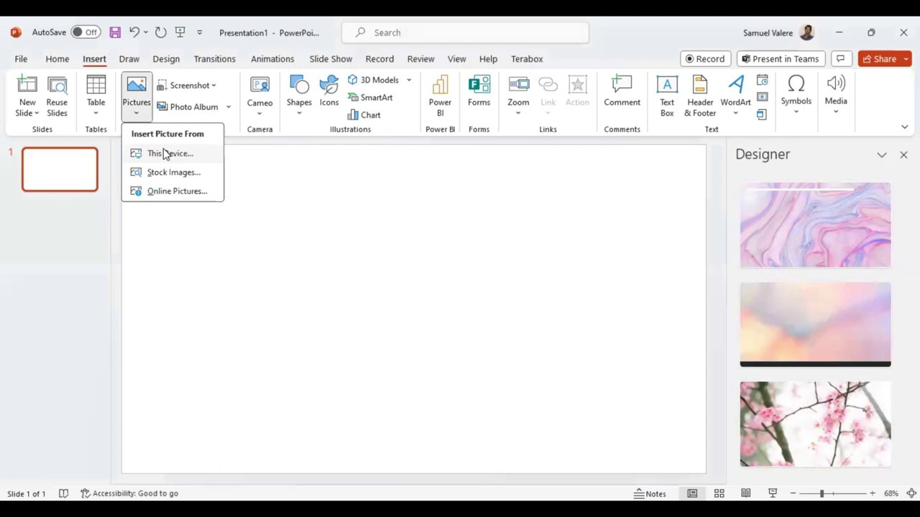
pyautogui.click(165, 154)
pyautogui.scroll(-3, 309, 178)
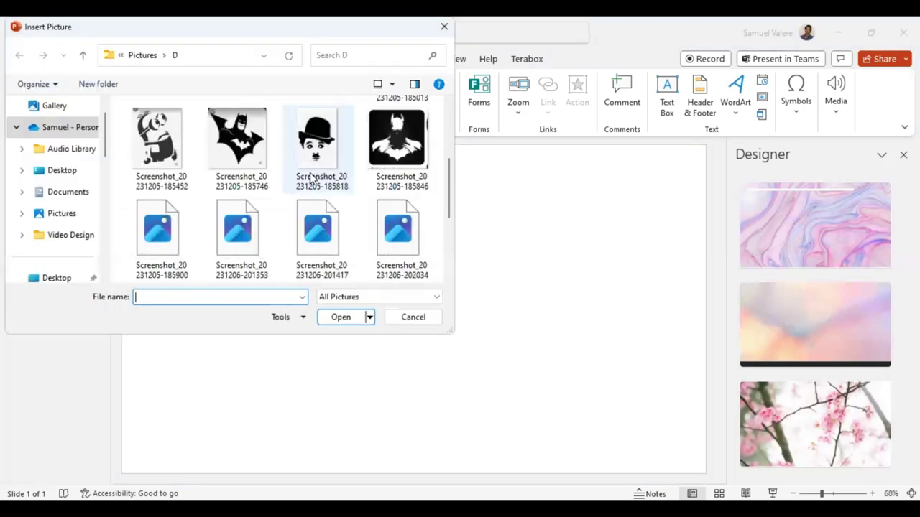
pyautogui.scroll(-3, 313, 179)
pyautogui.click(395, 230)
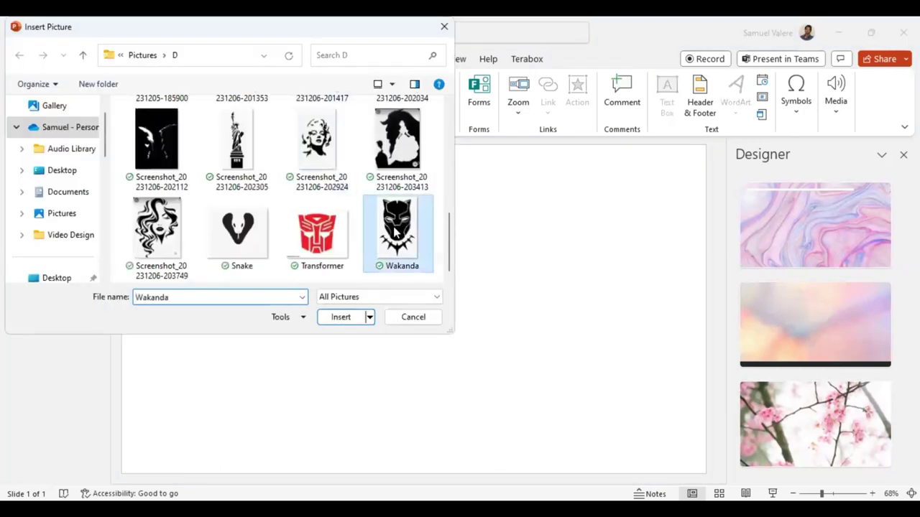
pyautogui.doubleClick(395, 231)
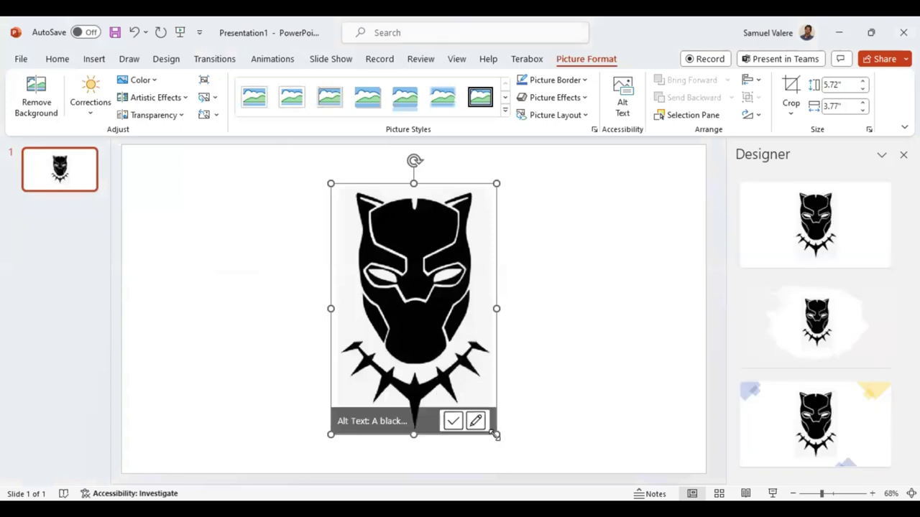
# Step: Enlarge the panther picture to 7.17" by 4.73", centre it, and close the Designer pane
pyautogui.moveTo(495, 434); pyautogui.dragTo(524, 458)
pyautogui.moveTo(456, 407); pyautogui.dragTo(451, 380)
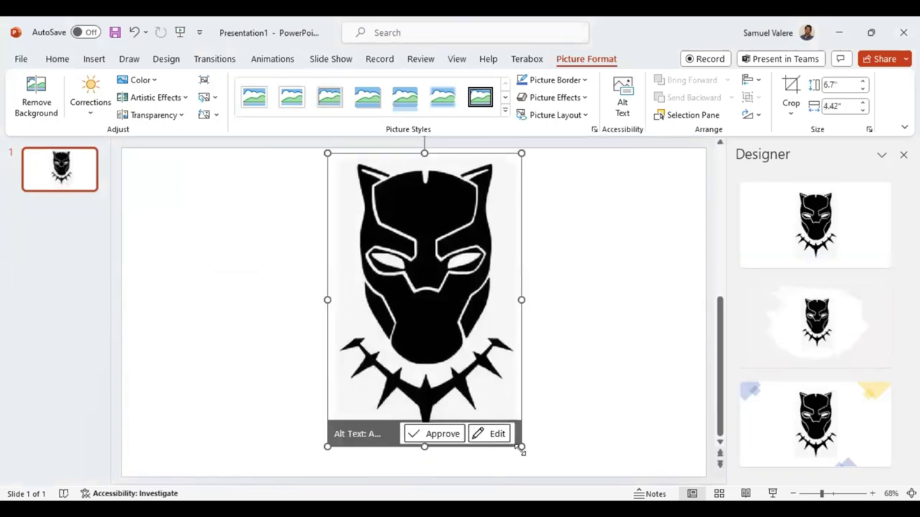
pyautogui.moveTo(523, 449); pyautogui.dragTo(535, 467)
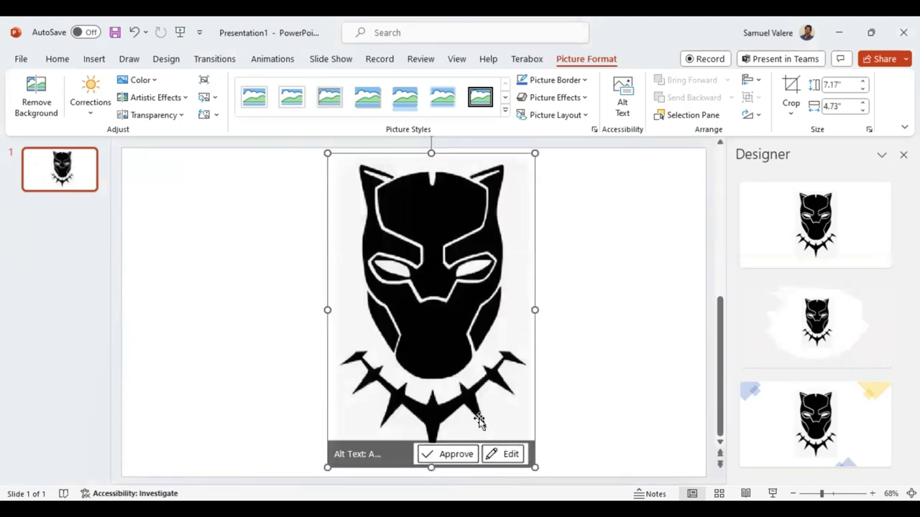
pyautogui.click(572, 381)
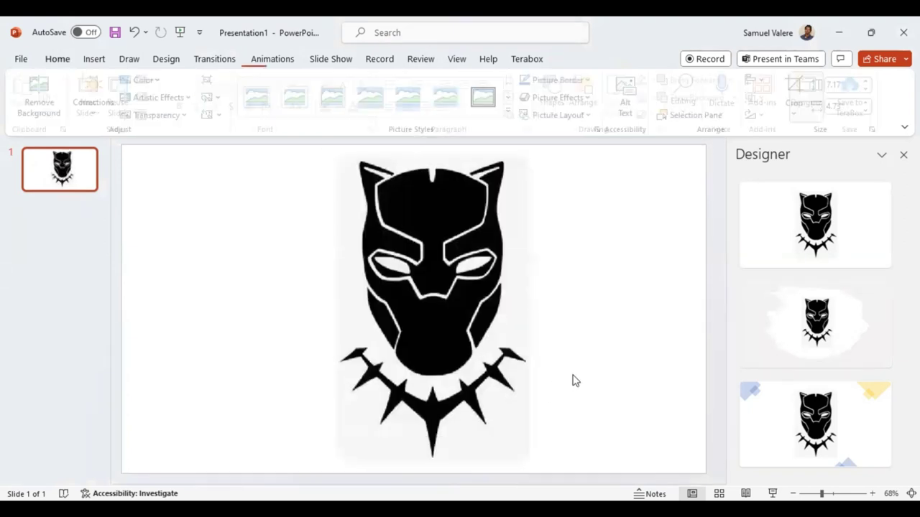
pyautogui.click(494, 297)
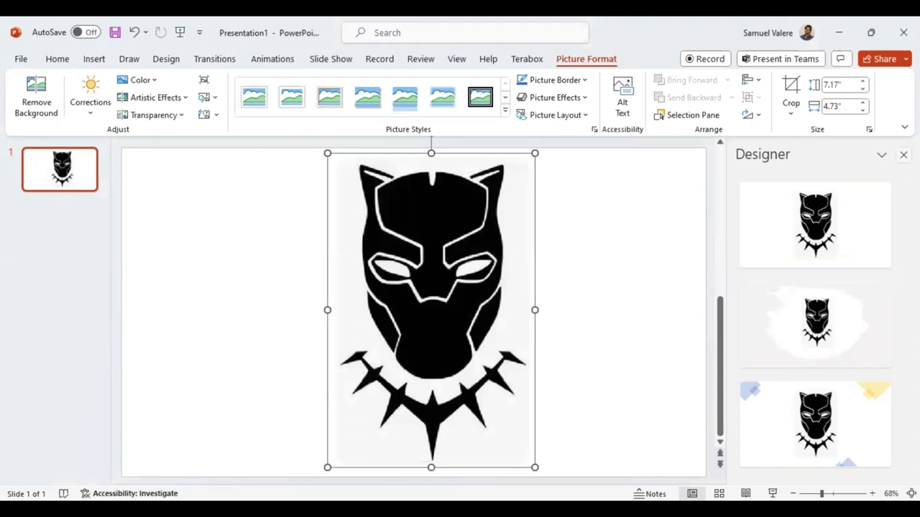
pyautogui.click(903, 155)
# Step: Set the panther picture's transparency to 48% in Format Picture so the mask turns grey
pyautogui.rightClick(519, 307)
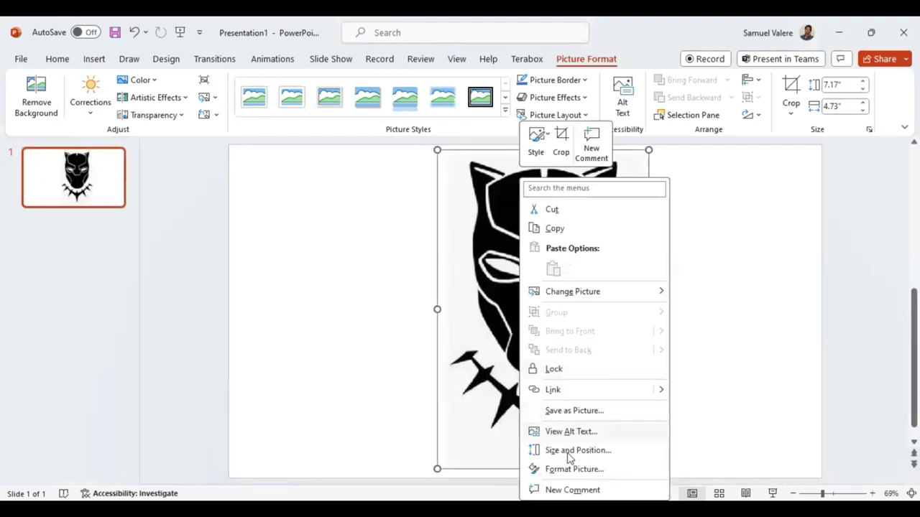
pyautogui.click(572, 470)
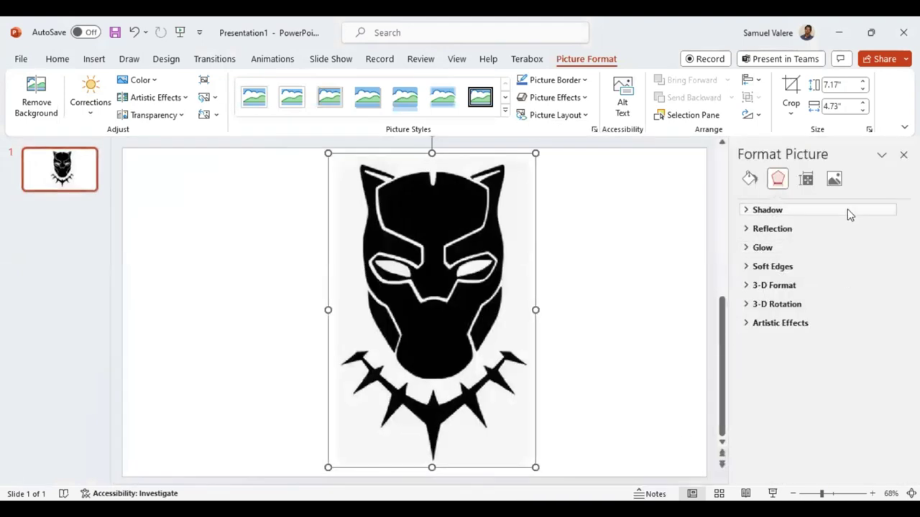
pyautogui.click(835, 180)
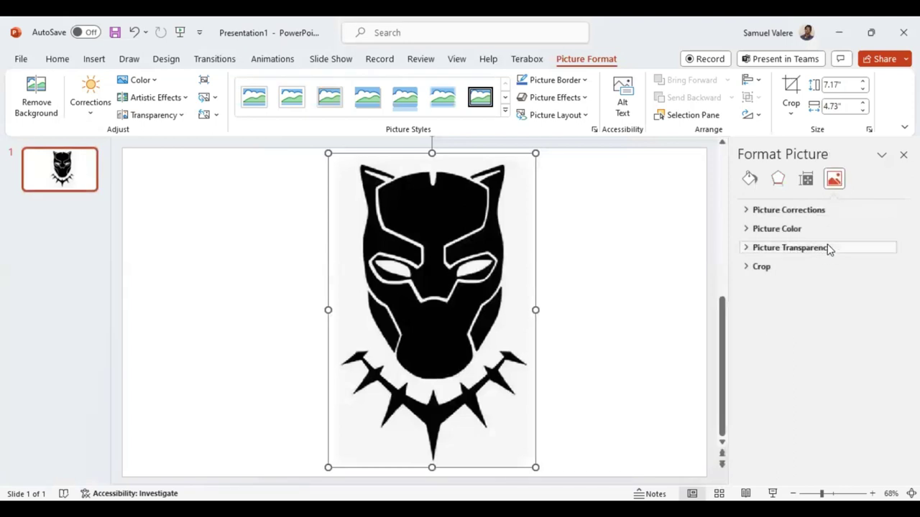
pyautogui.click(826, 247)
pyautogui.moveTo(810, 289); pyautogui.dragTo(826, 290)
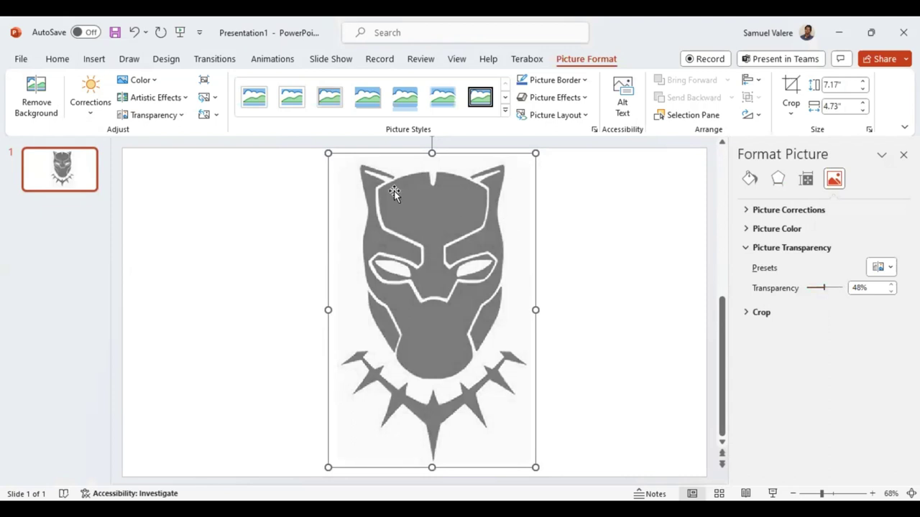
pyautogui.click(94, 60)
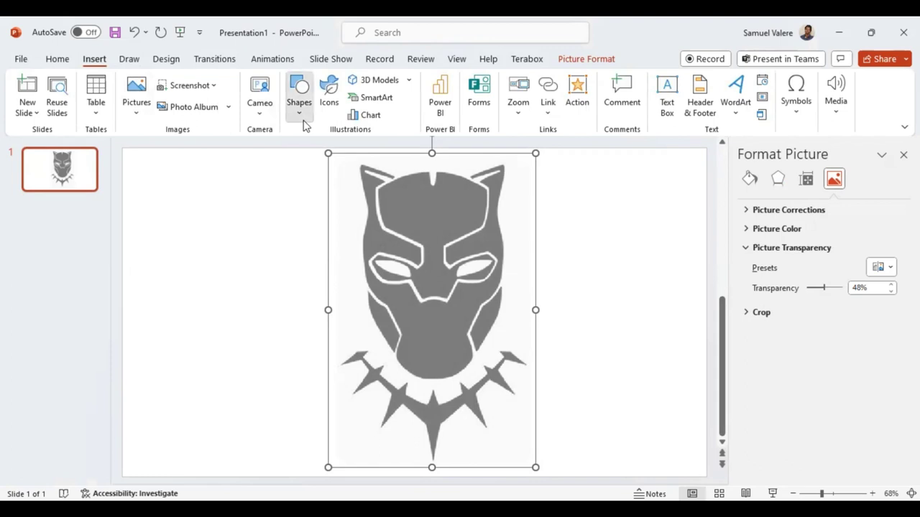
# Step: Pick the Freeform shape from the Shapes gallery to trace over the faded mask
pyautogui.click(300, 101)
pyautogui.click(321, 163)
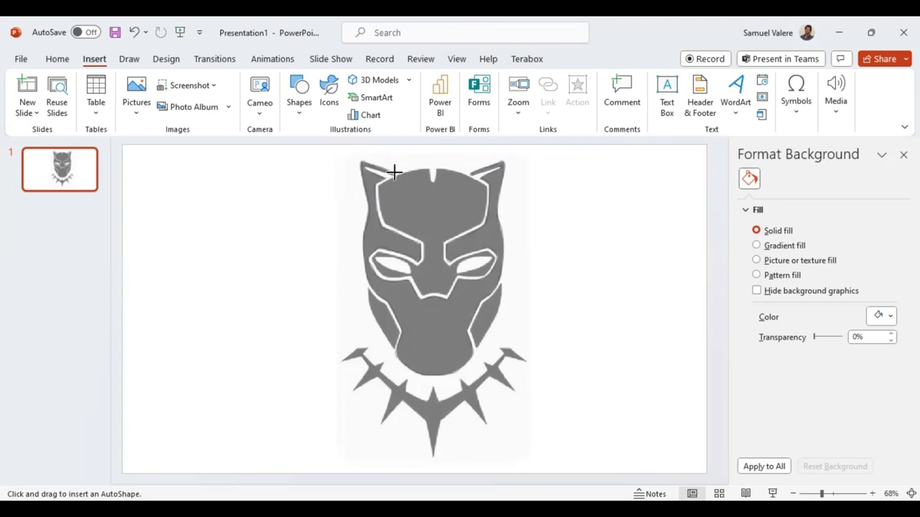
# Step: Close the traced outline of the mask's outer face and fill it solid black
pyautogui.click(391, 175)
pyautogui.click(391, 174)
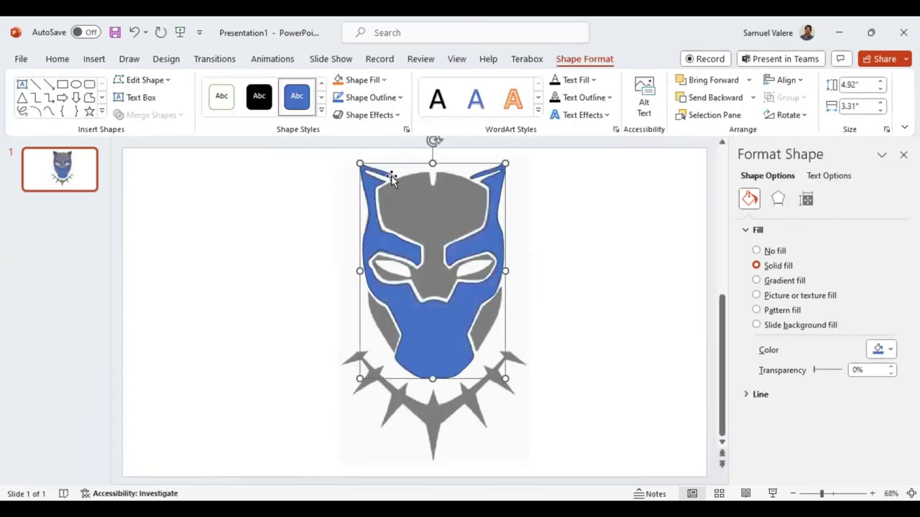
pyautogui.click(400, 99)
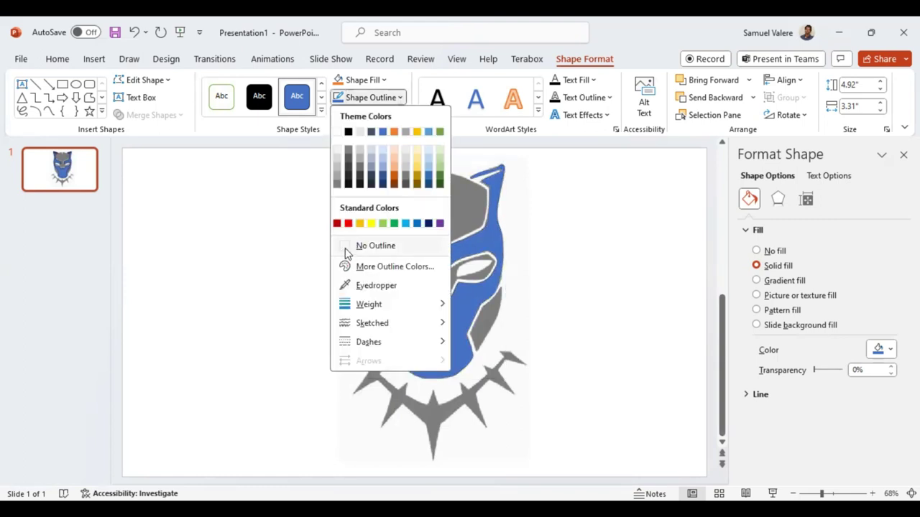
pyautogui.click(870, 333)
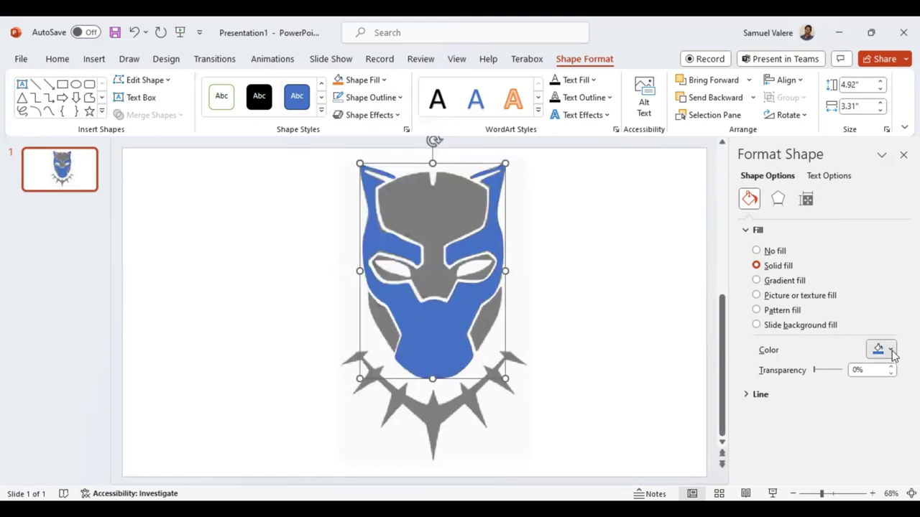
pyautogui.click(892, 352)
pyautogui.click(823, 209)
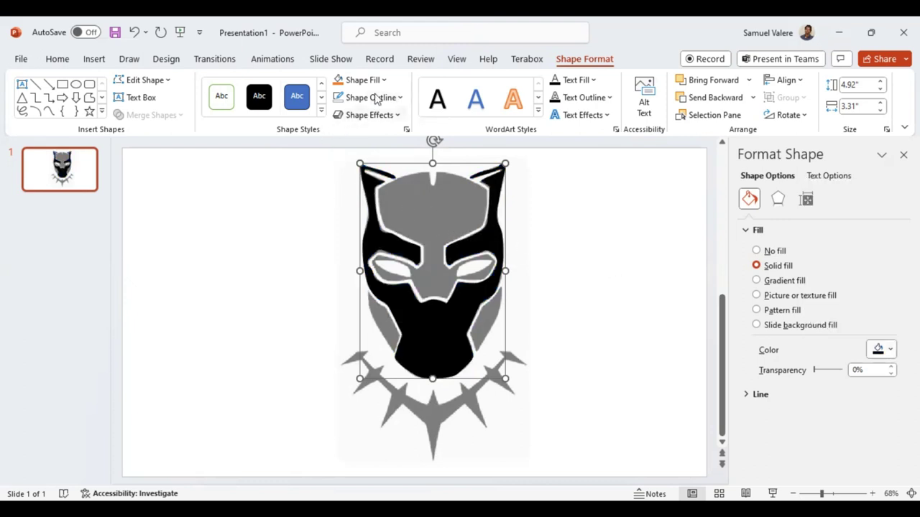
# Step: Trace a second freeform over the mask's forehead and eye area, closing it at the starting point
pyautogui.click(49, 112)
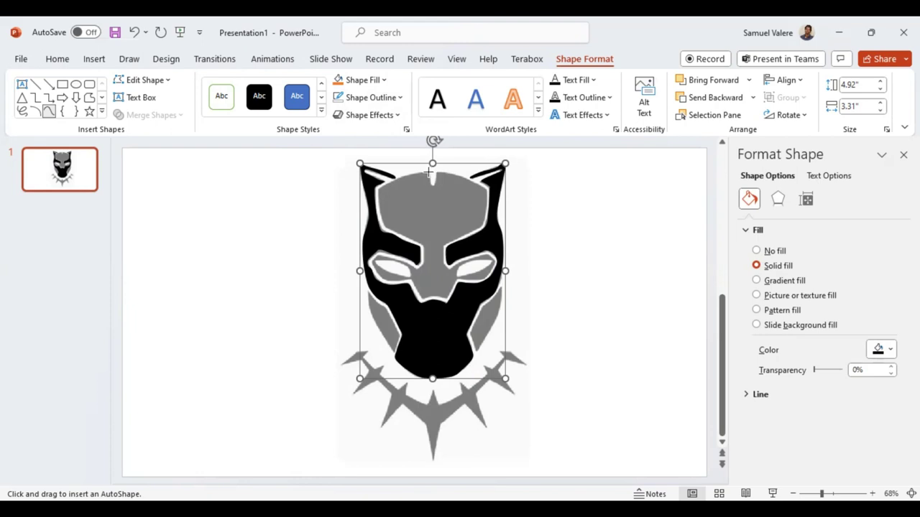
pyautogui.press('Escape')
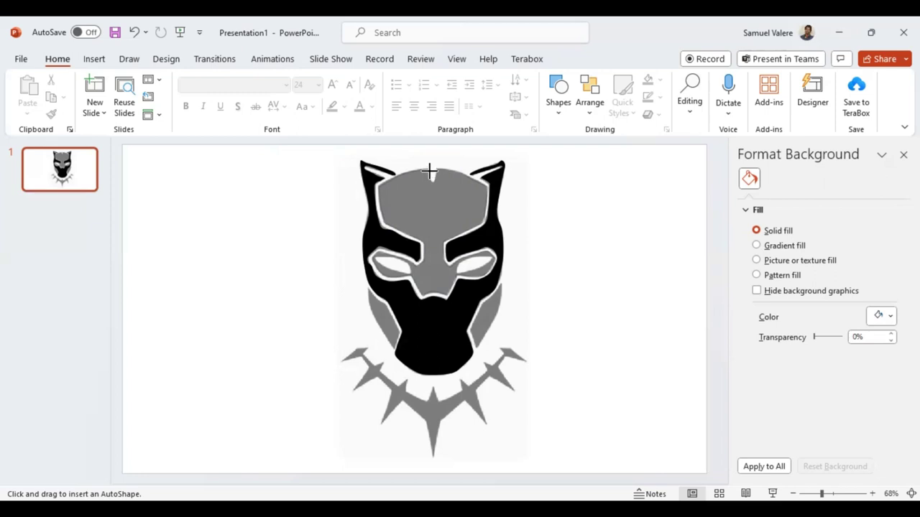
pyautogui.click(429, 169)
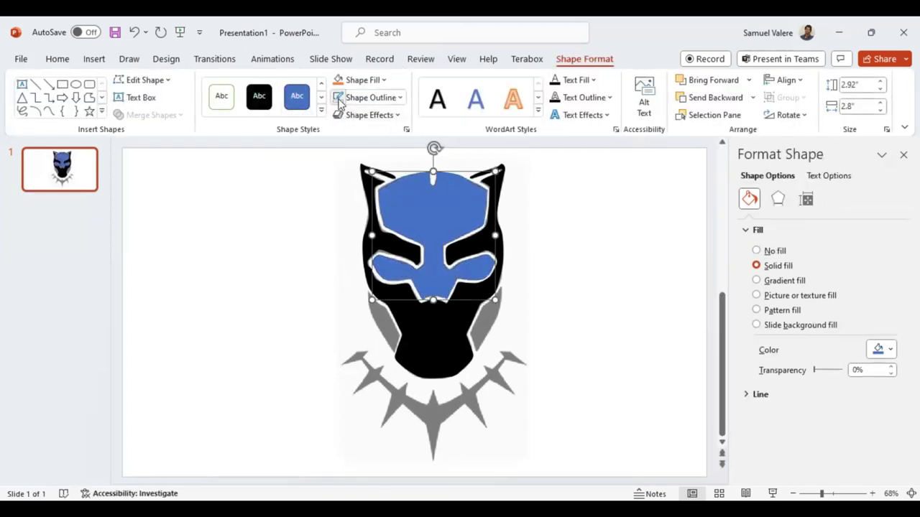
# Step: Fill the forehead-and-eye shape black at 76% transparency so it reads dark grey
pyautogui.click(386, 81)
pyautogui.click(349, 115)
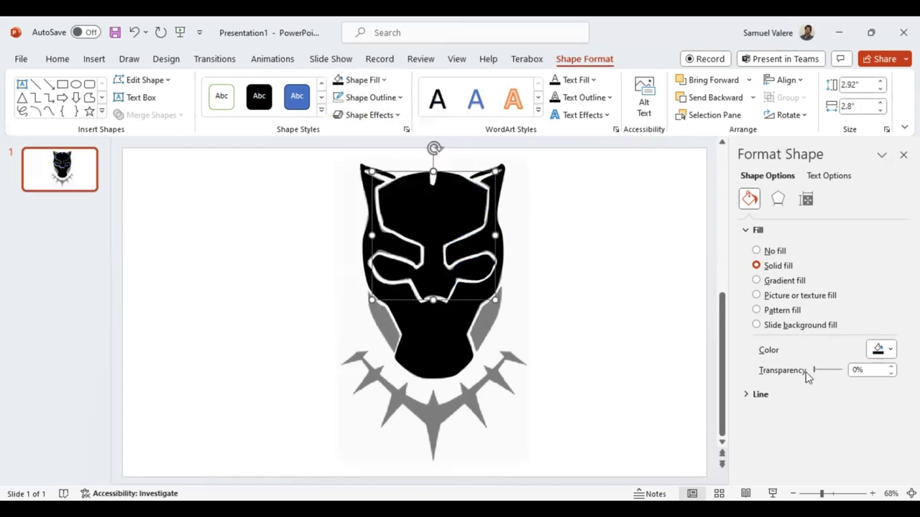
pyautogui.moveTo(814, 371); pyautogui.dragTo(836, 371)
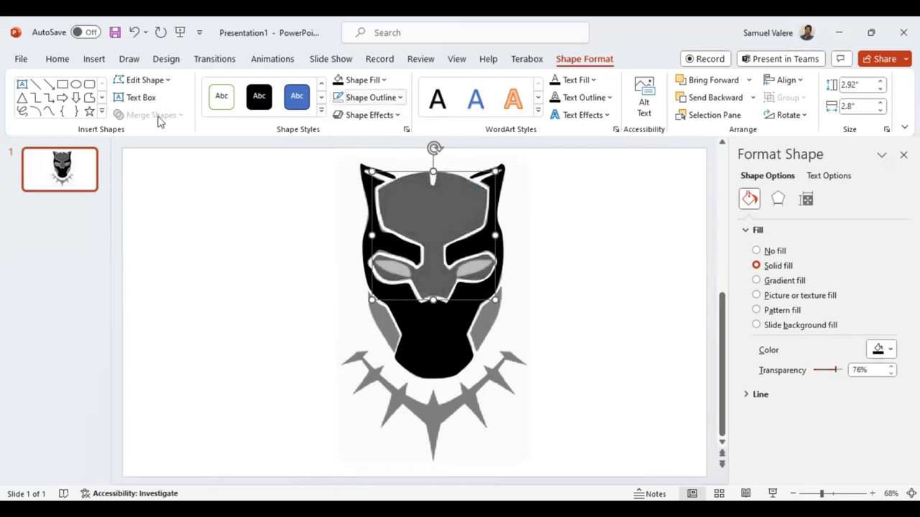
pyautogui.click(48, 111)
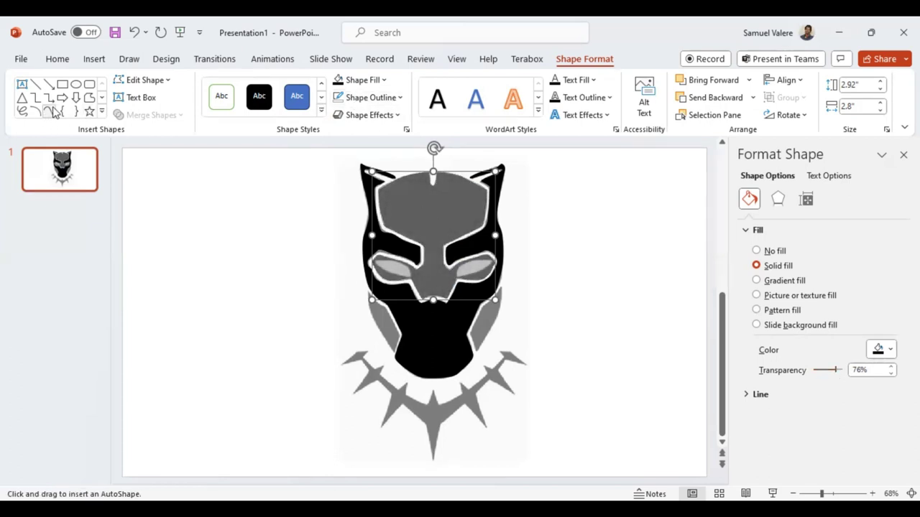
# Step: Trace a freeform around the mask's left eye opening and double-click to finish it
pyautogui.click(397, 271)
pyautogui.press('Escape')
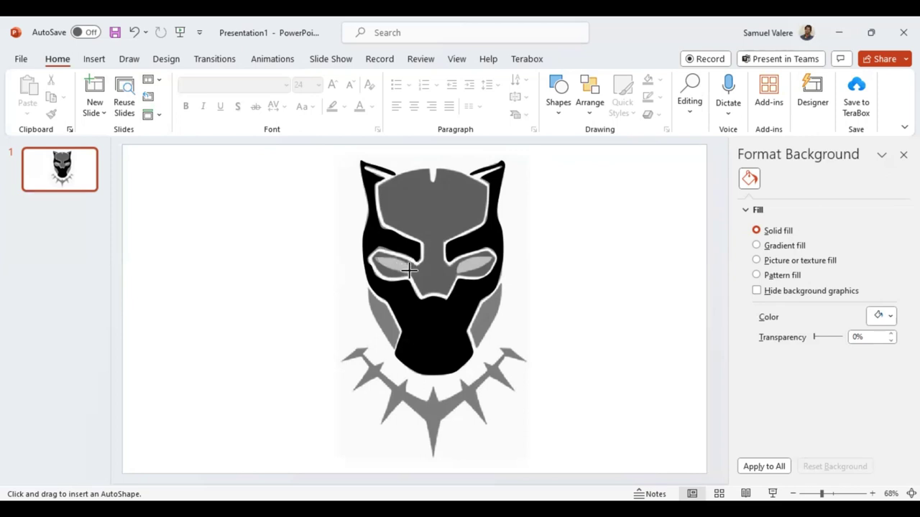
pyautogui.click(409, 271)
pyautogui.doubleClick(408, 271)
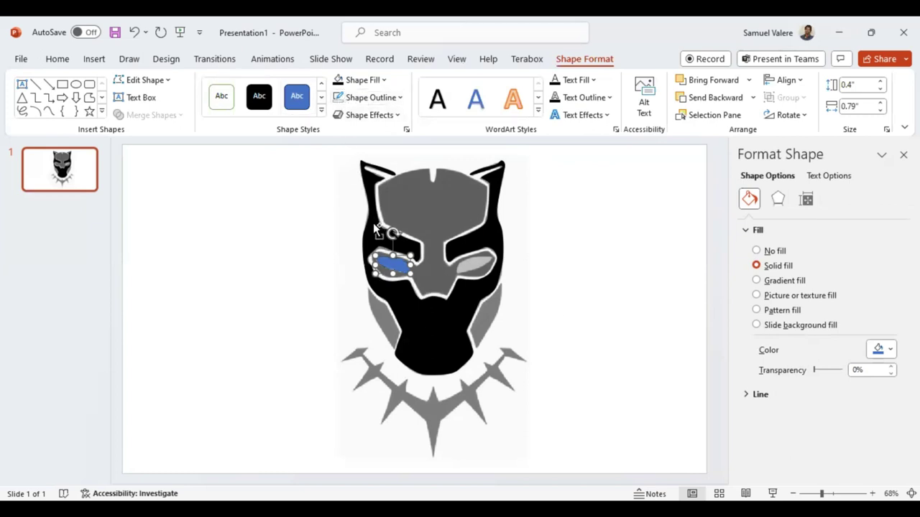
# Step: Copy the eye shape onto the right eye and flip it horizontally to mirror it
pyautogui.keyDown('ctrl'); pyautogui.moveTo(393, 266); pyautogui.dragTo(462, 264); pyautogui.keyUp('ctrl')
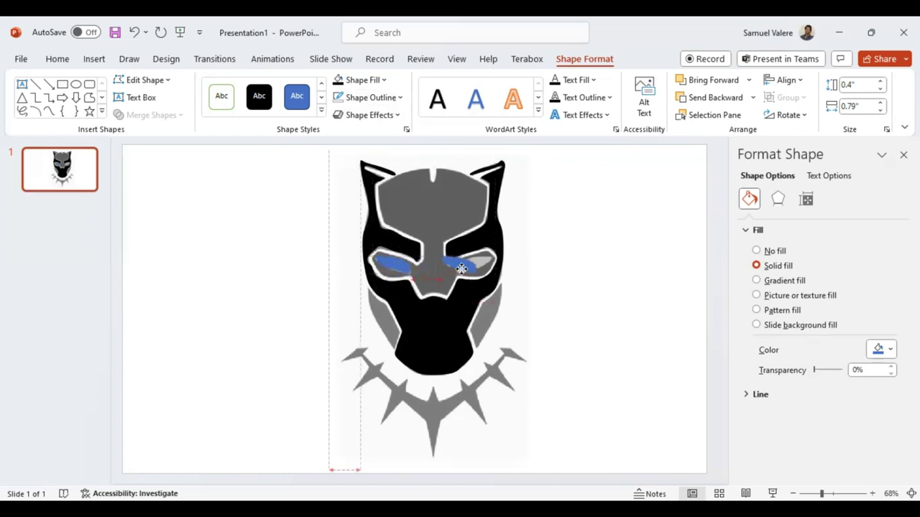
pyautogui.click(798, 115)
pyautogui.click(808, 189)
pyautogui.moveTo(455, 266); pyautogui.dragTo(470, 266)
pyautogui.hotkey('ctrl', 'z')
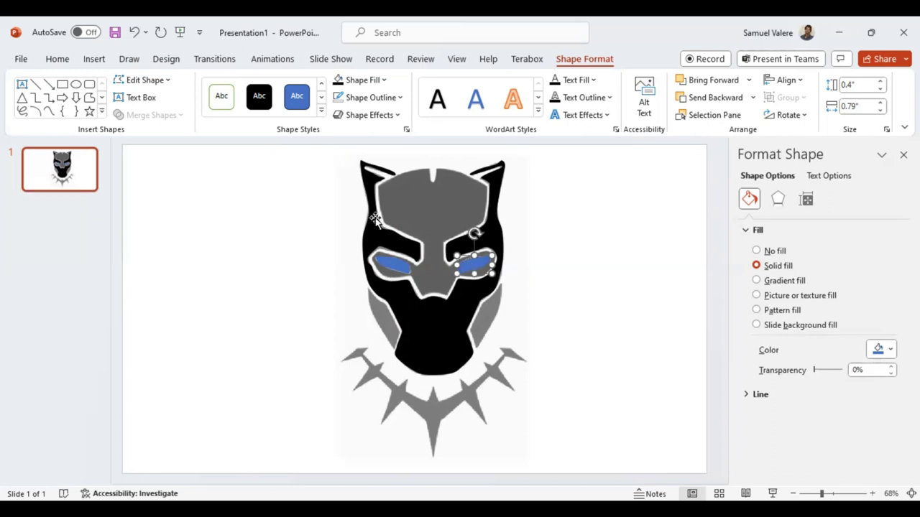
pyautogui.click(48, 113)
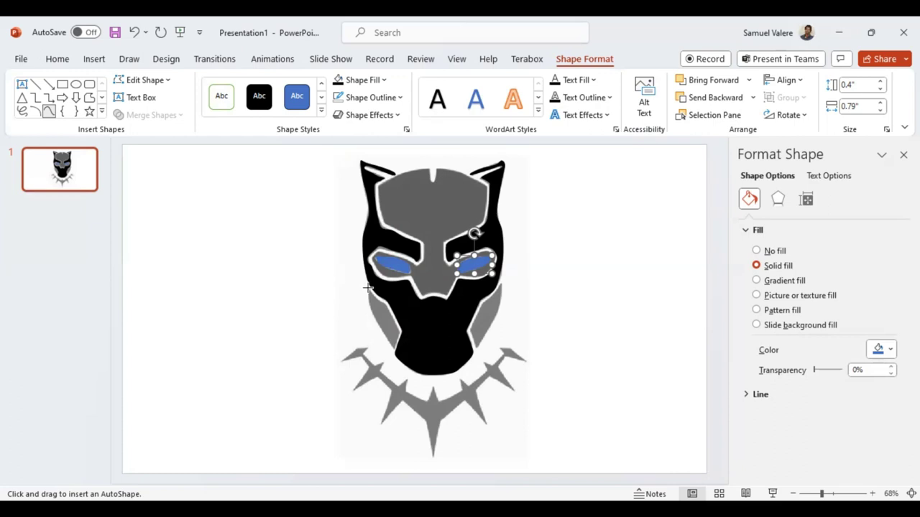
# Step: Trace a freeform around the grey stripe on the mask's left cheek and close it
pyautogui.click(367, 287)
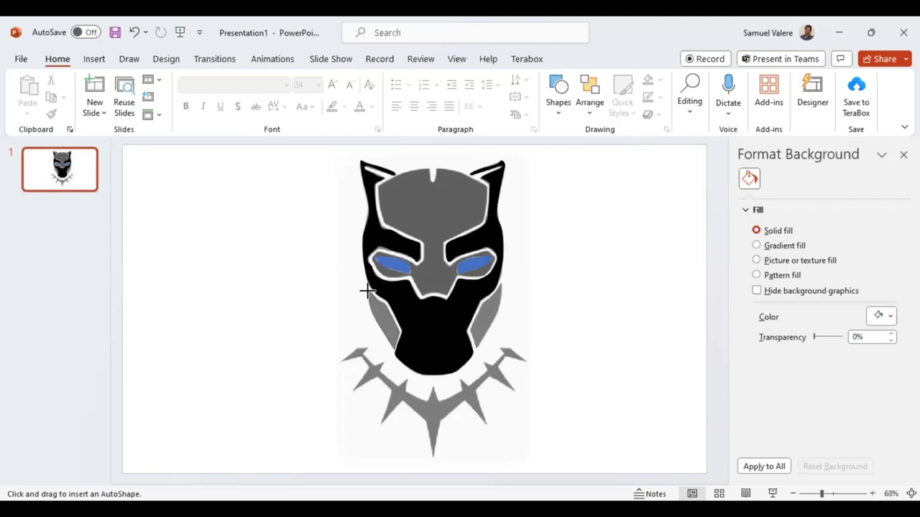
pyautogui.click(368, 287)
pyautogui.click(368, 288)
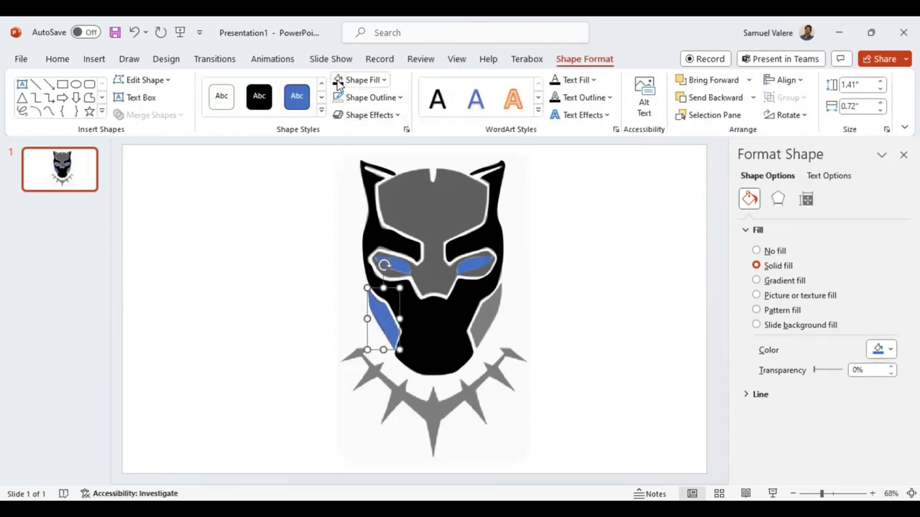
# Step: Fill the left cheek shape black, duplicate it, and mirror the copy onto the right cheek
pyautogui.click(337, 80)
pyautogui.hotkey('ctrl', 'd')
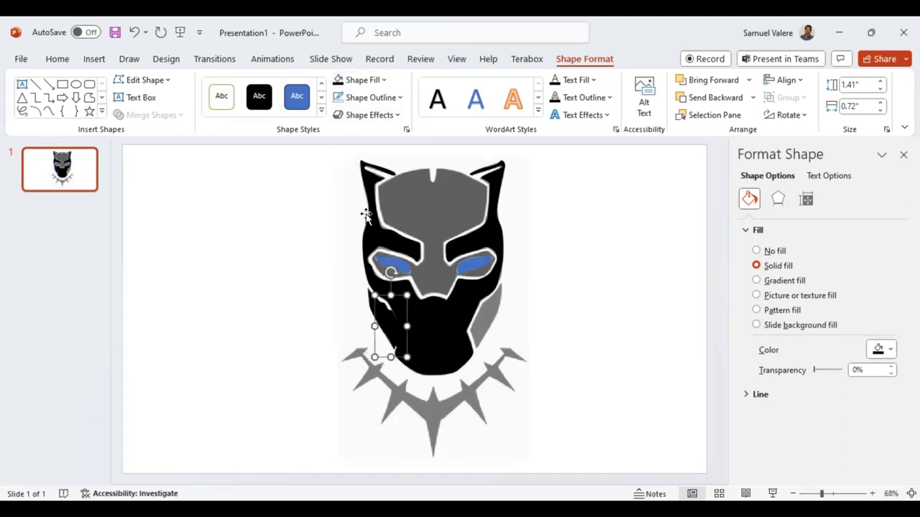
pyautogui.moveTo(391, 327); pyautogui.dragTo(484, 324)
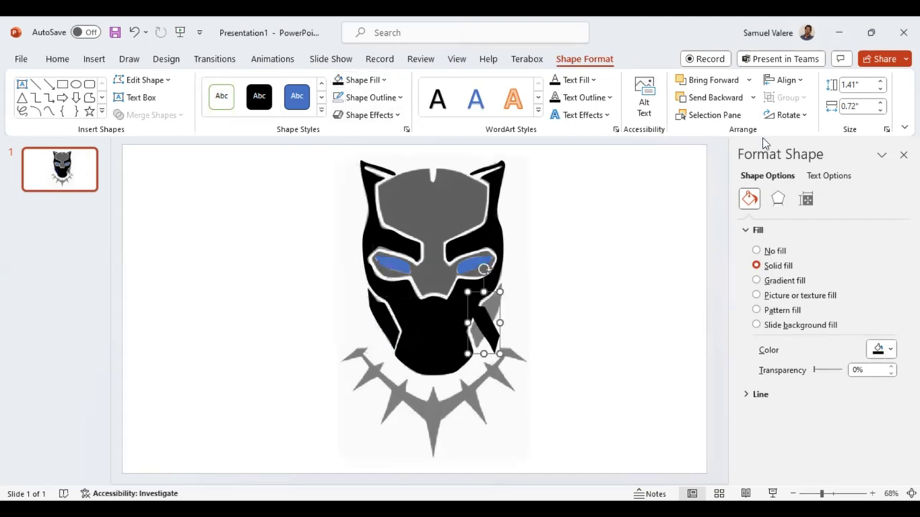
pyautogui.click(806, 116)
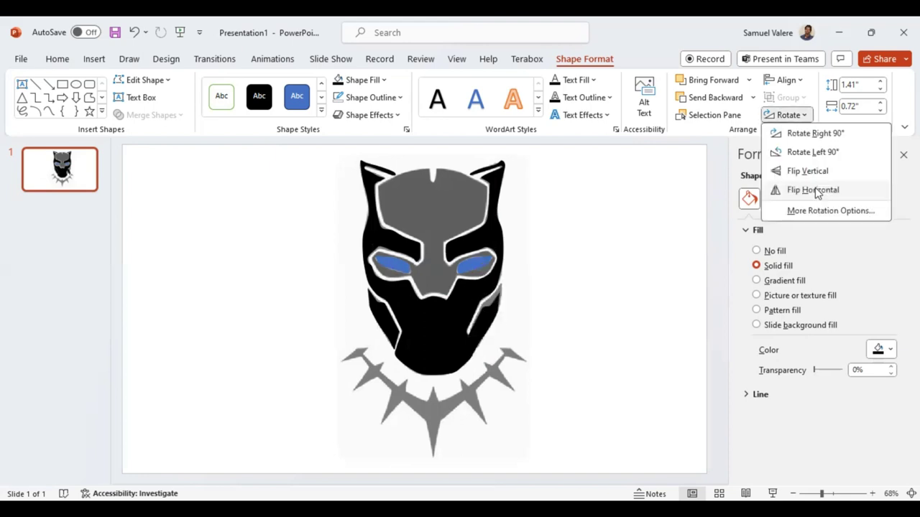
pyautogui.click(487, 317)
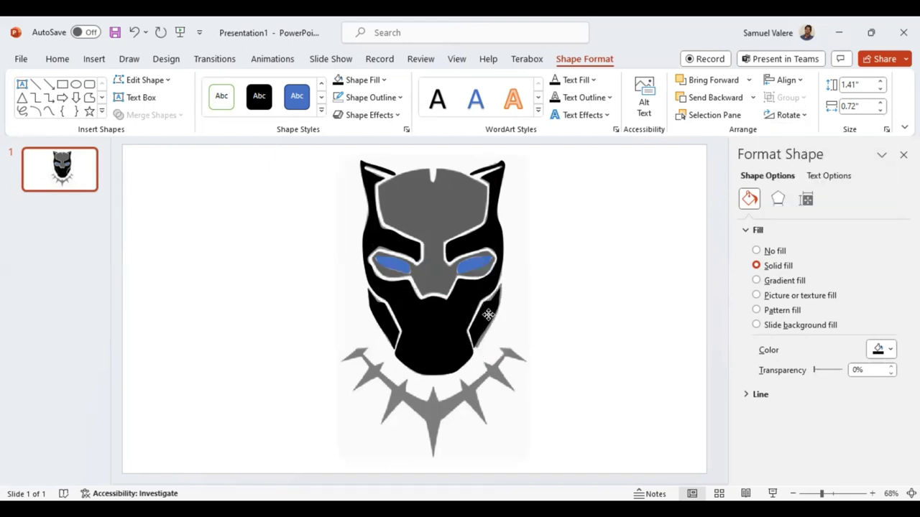
# Step: Line the mirrored copy up over the right cheek stripe, undoing stray adjustments
pyautogui.moveTo(488, 314); pyautogui.dragTo(488, 314)
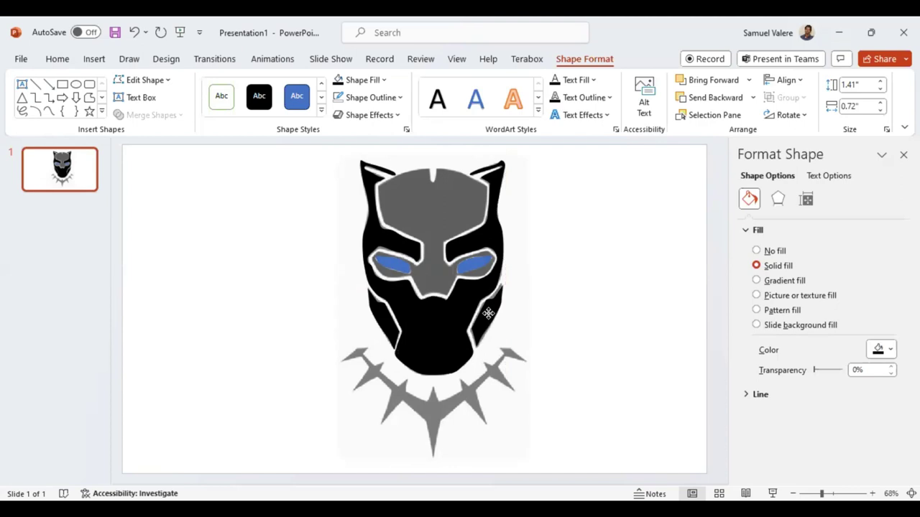
pyautogui.click(488, 313)
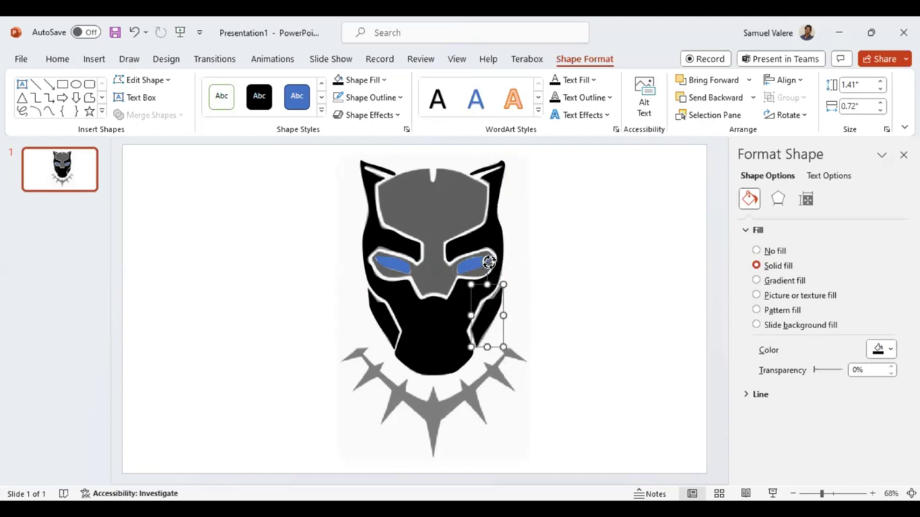
pyautogui.press('Escape')
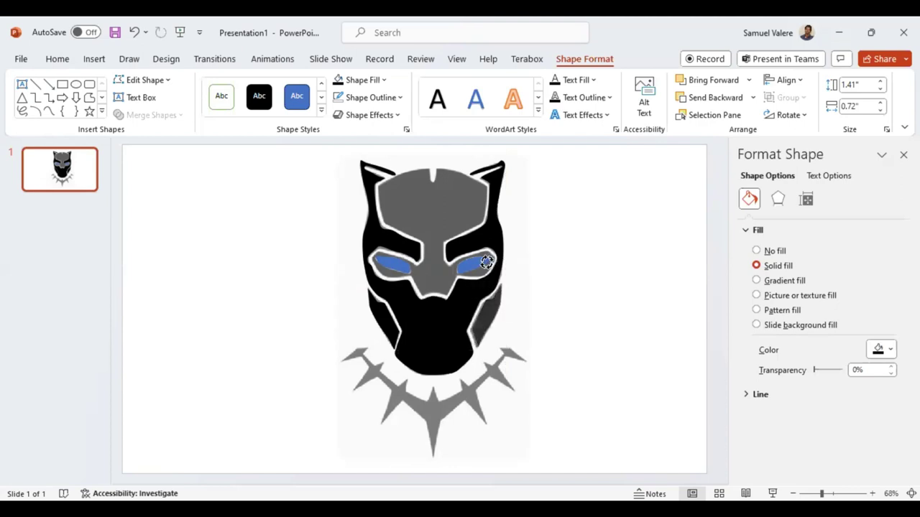
pyautogui.click(499, 288)
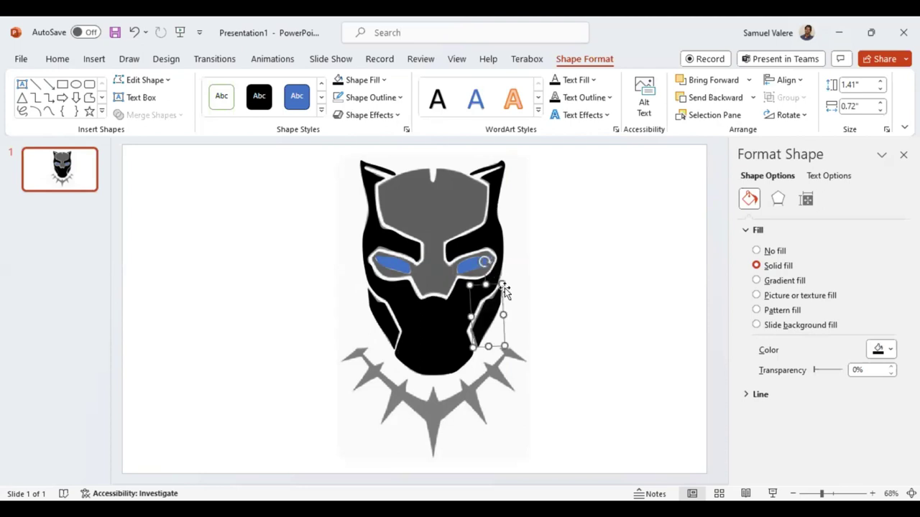
pyautogui.hotkey('ctrl', 'z')
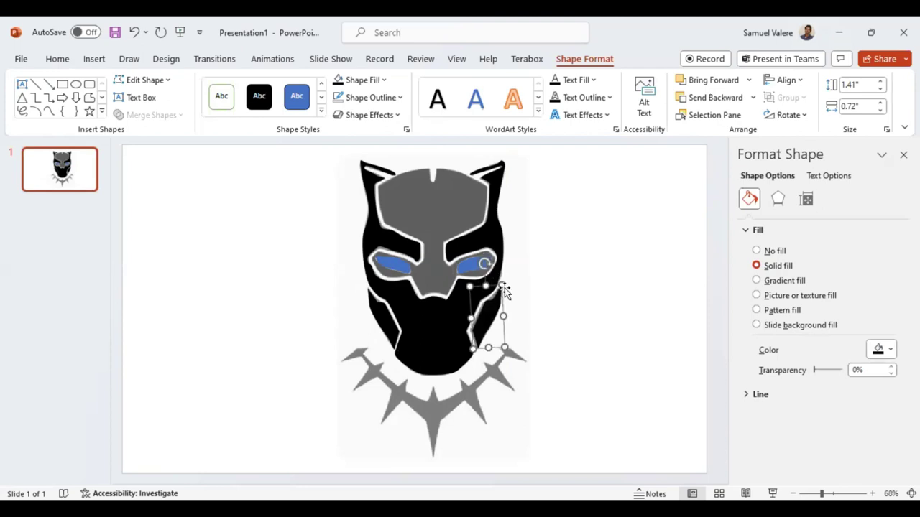
pyautogui.hotkey('ctrl', 'z')
pyautogui.hotkey('ctrl', 'z')
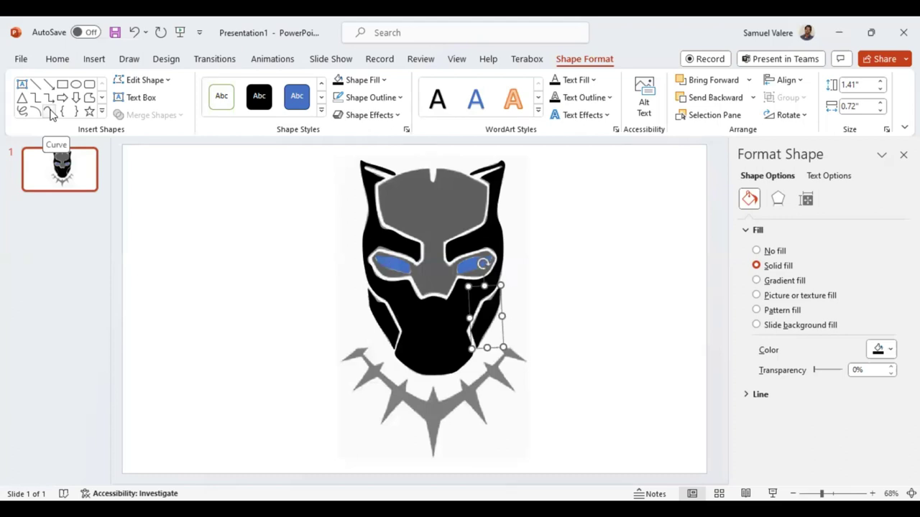
pyautogui.click(89, 97)
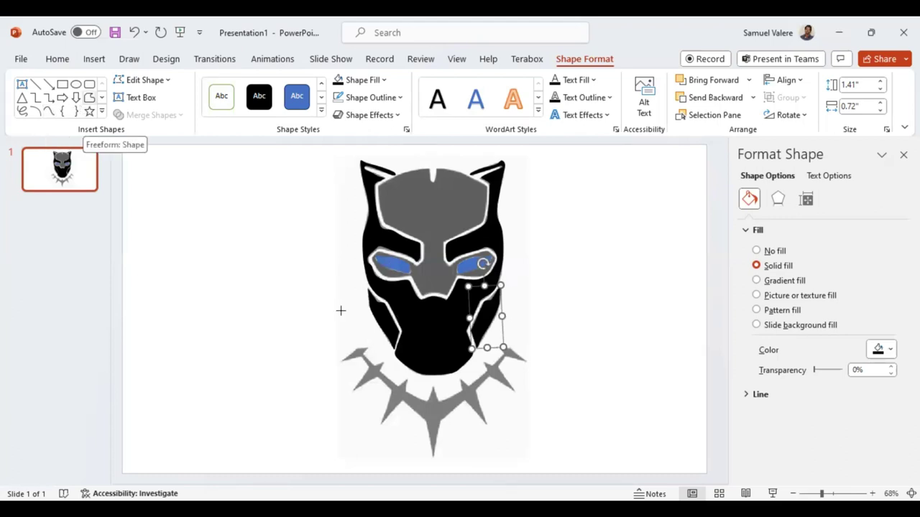
# Step: Trace a freeform shape around the entire claw necklace below the mask
pyautogui.click(366, 348)
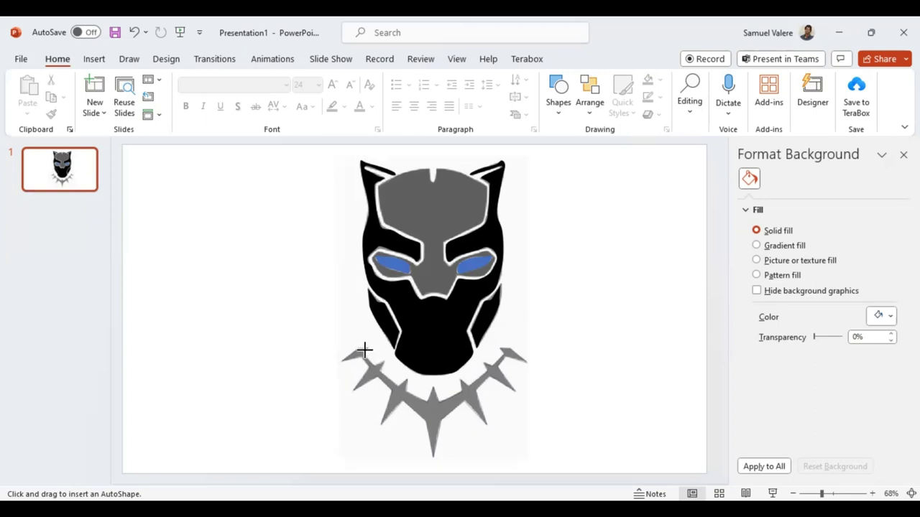
pyautogui.click(369, 353)
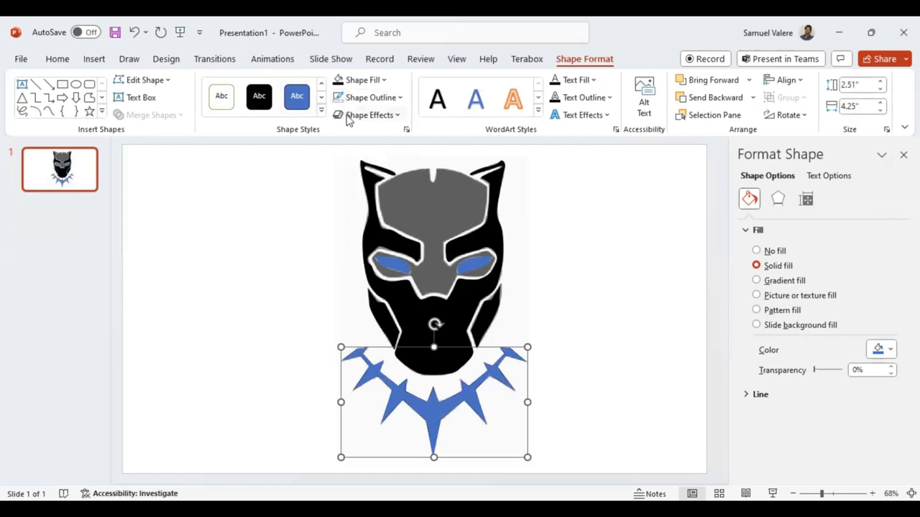
# Step: Fill the claw necklace and both eye shapes with the gold theme colour
pyautogui.click(385, 80)
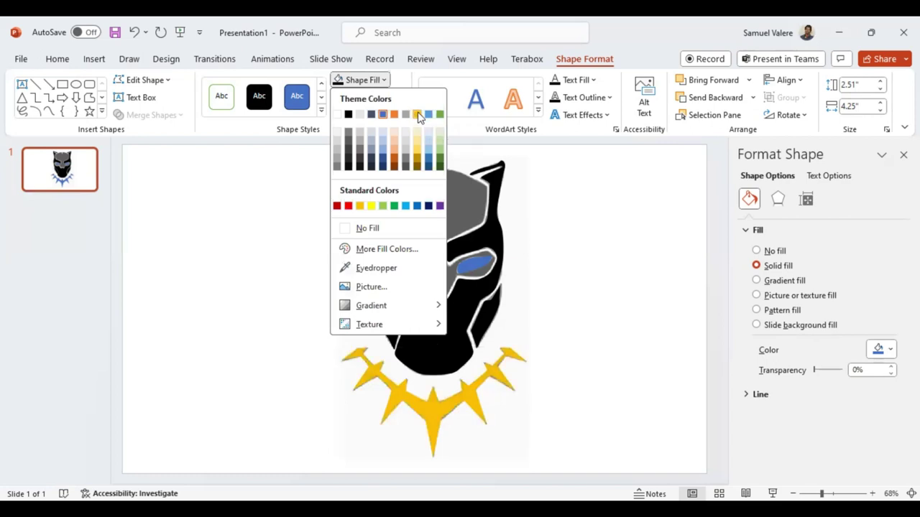
pyautogui.click(419, 115)
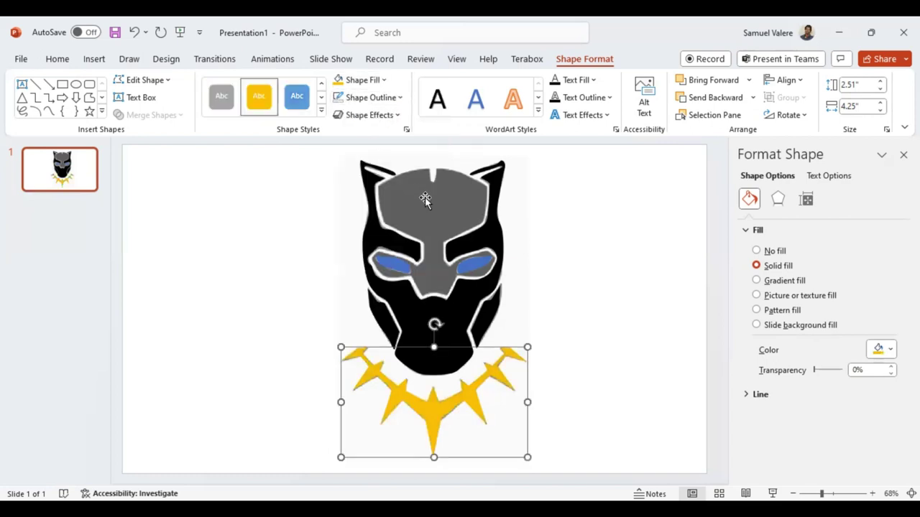
pyautogui.click(471, 267)
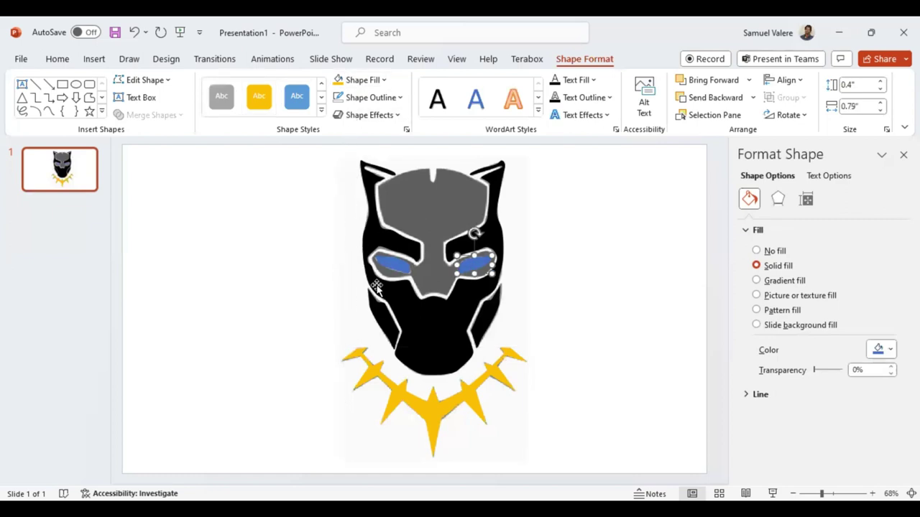
pyautogui.keyDown('shift'); pyautogui.click(392, 267); pyautogui.keyUp('shift')
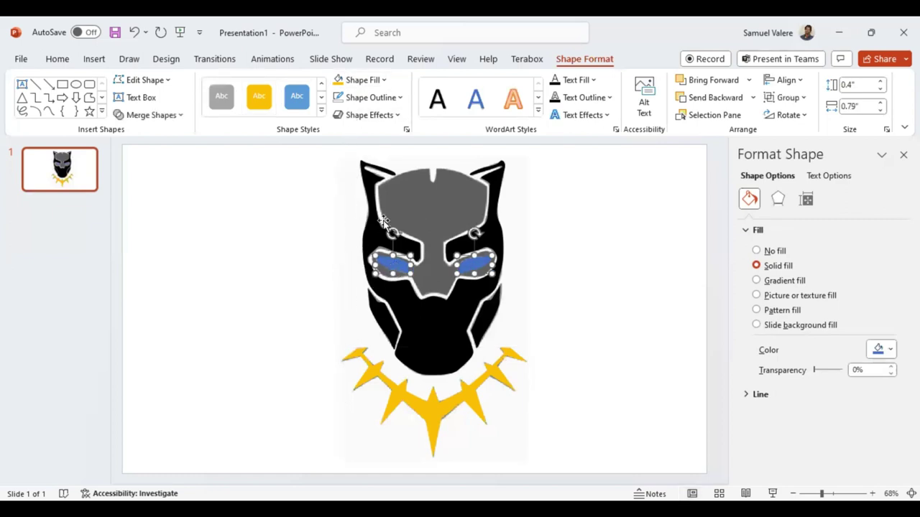
pyautogui.click(338, 84)
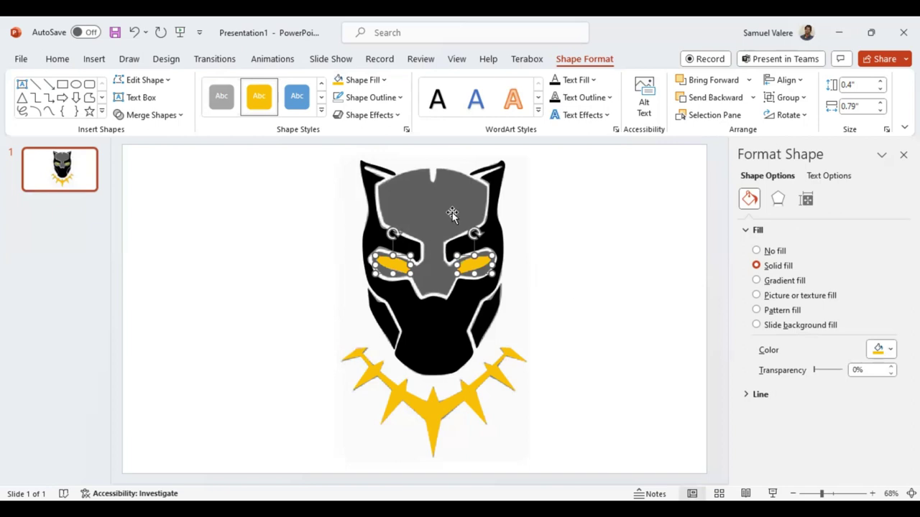
pyautogui.click(451, 214)
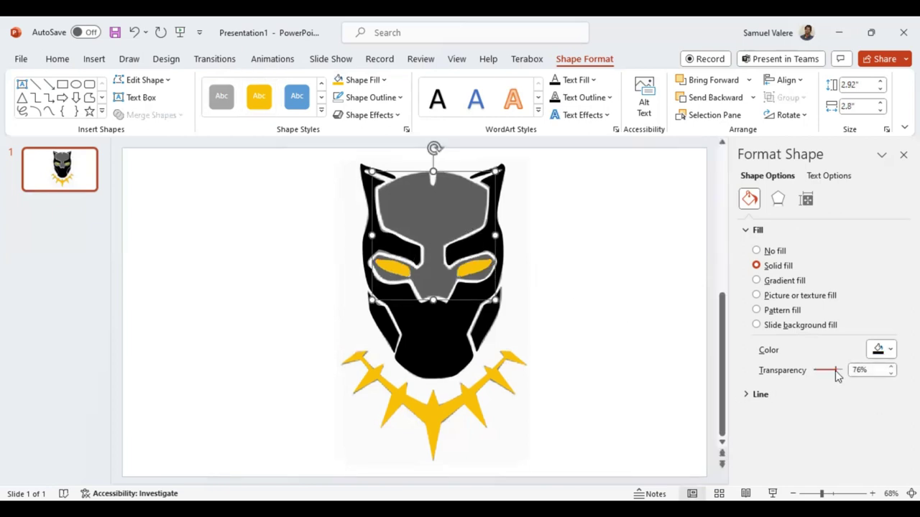
# Step: Set the grey mask face's fill transparency to 0% so it is solid
pyautogui.moveTo(837, 376); pyautogui.dragTo(807, 376)
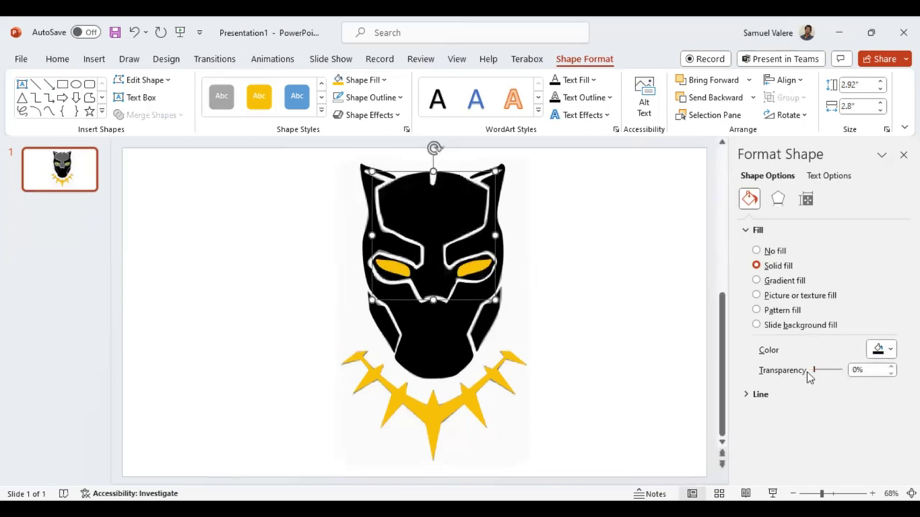
pyautogui.click(548, 394)
pyautogui.click(530, 310)
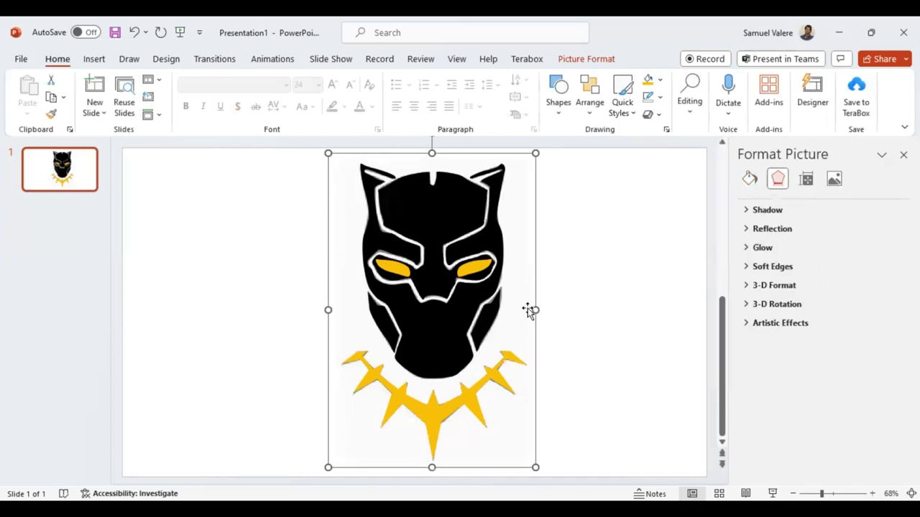
# Step: Box-select all the traced mask and necklace shapes together
pyautogui.press('Escape')
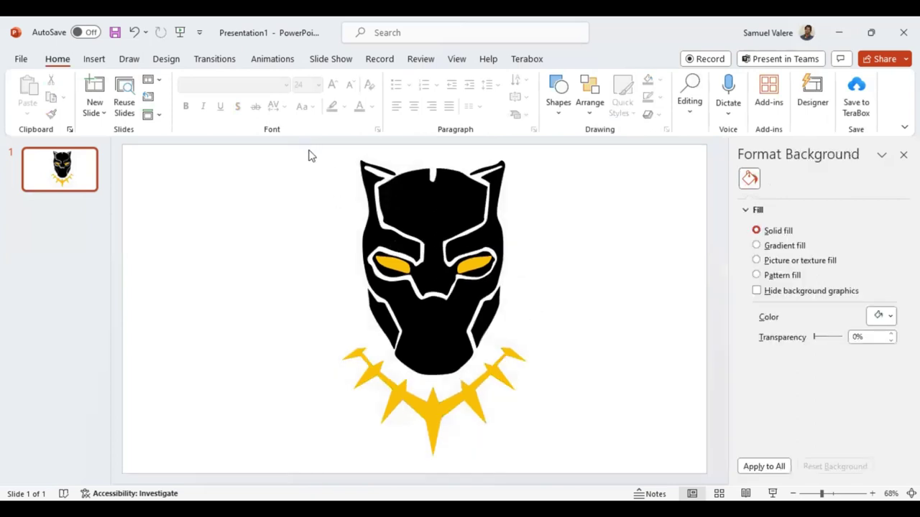
pyautogui.moveTo(303, 149); pyautogui.dragTo(636, 417)
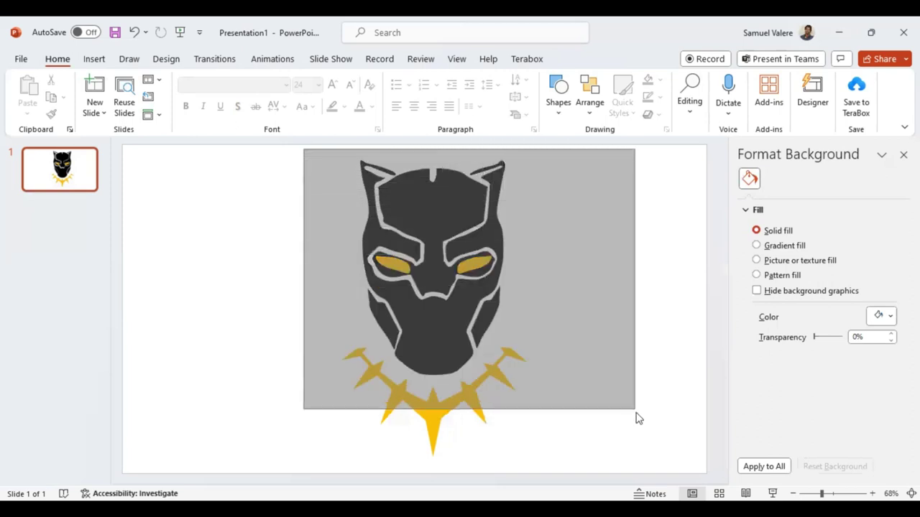
pyautogui.moveTo(636, 417); pyautogui.dragTo(603, 474)
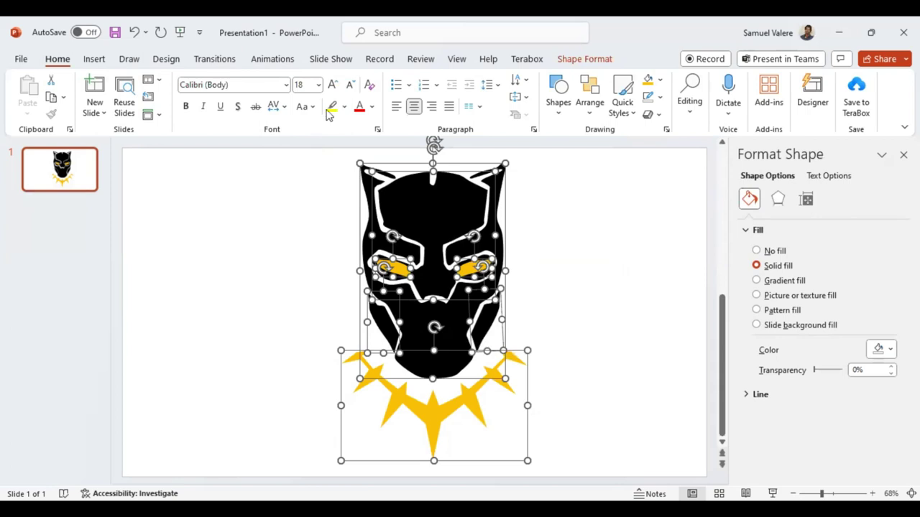
# Step: Apply the Preset 5 shape effect with its shadow to the mask and necklace shapes
pyautogui.click(577, 61)
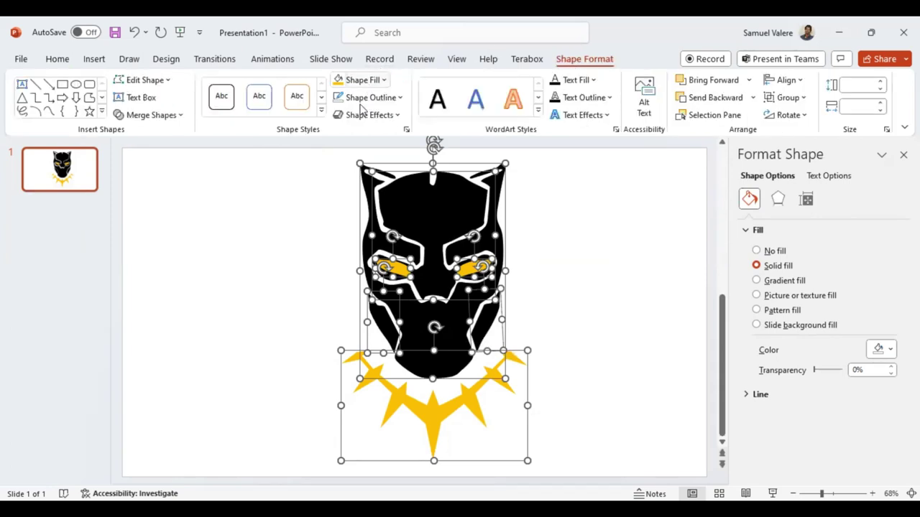
pyautogui.click(397, 117)
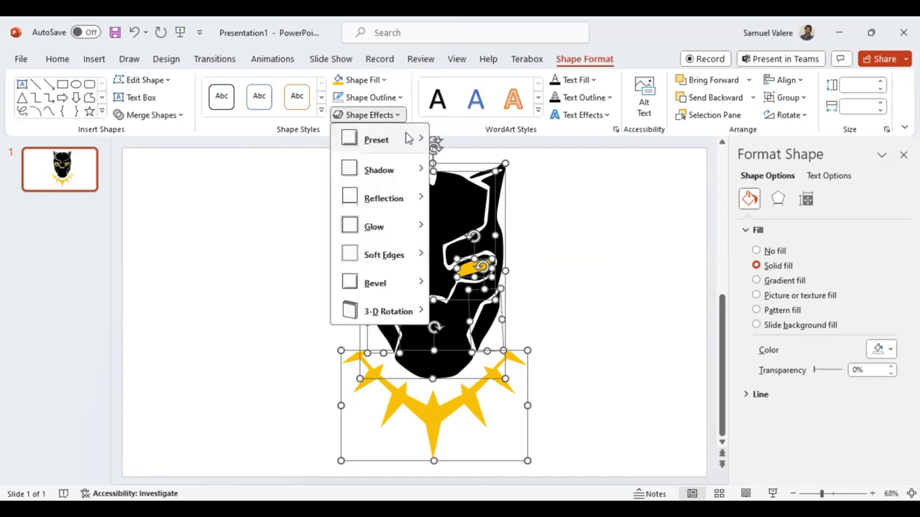
pyautogui.moveTo(407, 139)
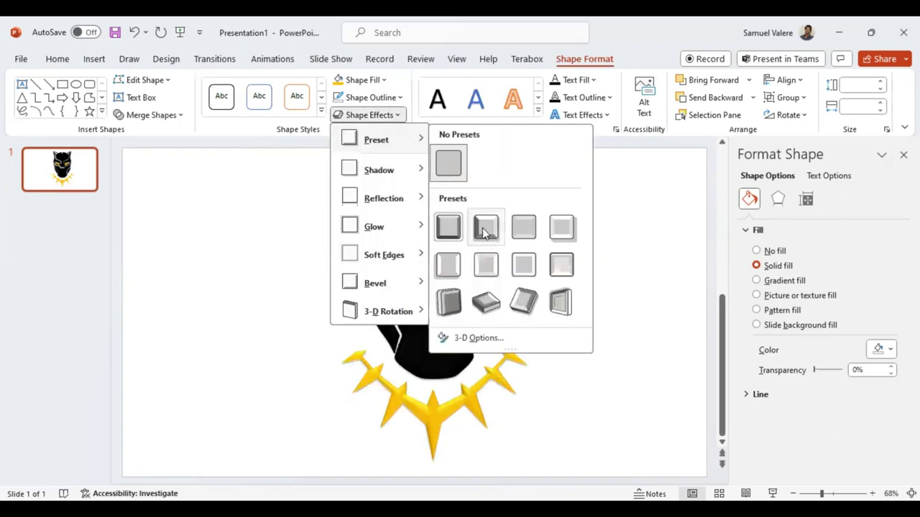
pyautogui.click(451, 264)
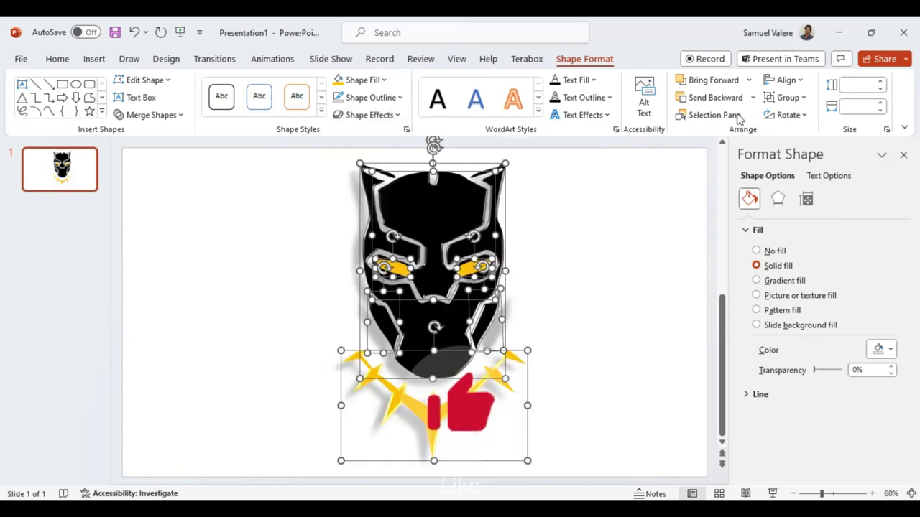
# Step: Group the selected mask and necklace shapes into one object
pyautogui.click(803, 99)
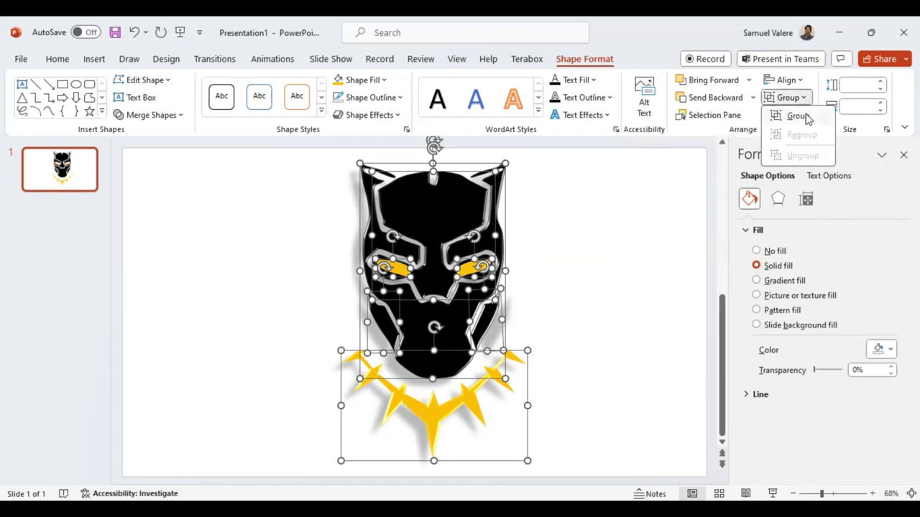
pyautogui.click(798, 117)
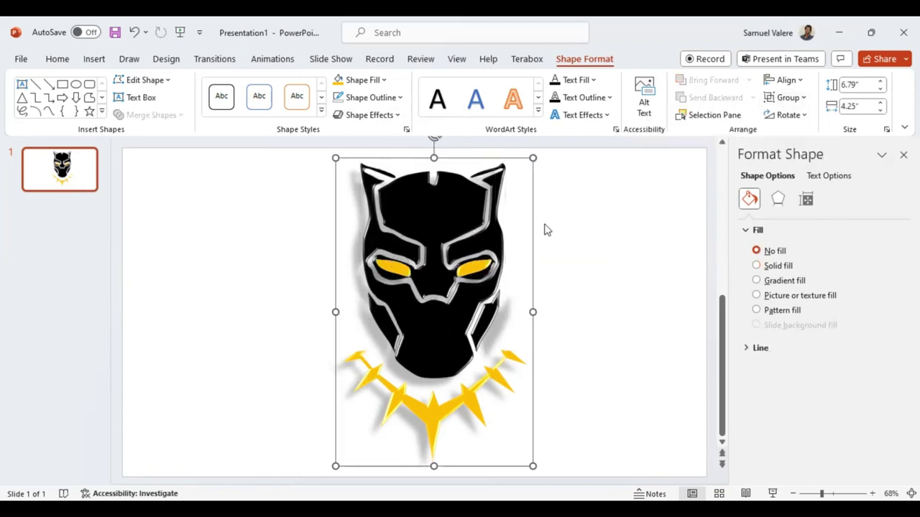
pyautogui.click(121, 100)
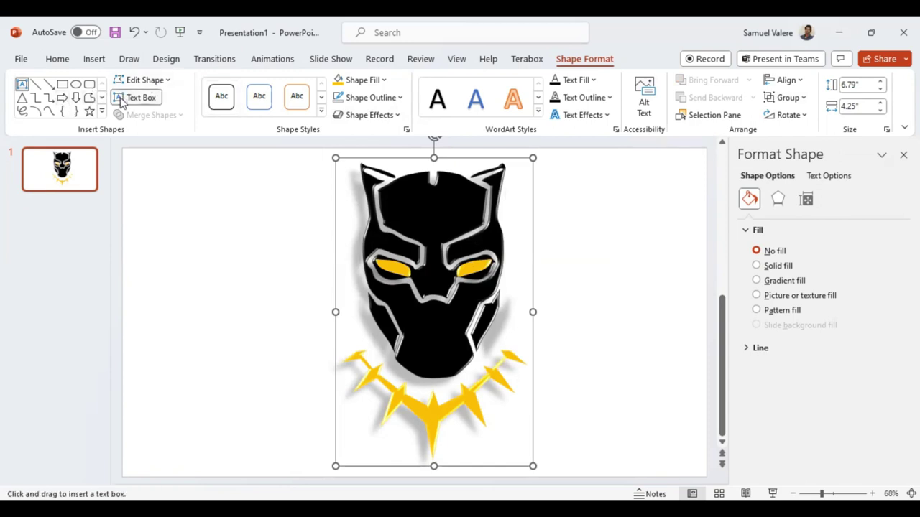
# Step: Add a text box reading 'WAKANDA' to the left of the mask
pyautogui.moveTo(137, 183)
pyautogui.mouseDown()
pyautogui.moveTo(300, 324)
pyautogui.moveTo(297, 231)
pyautogui.mouseUp()
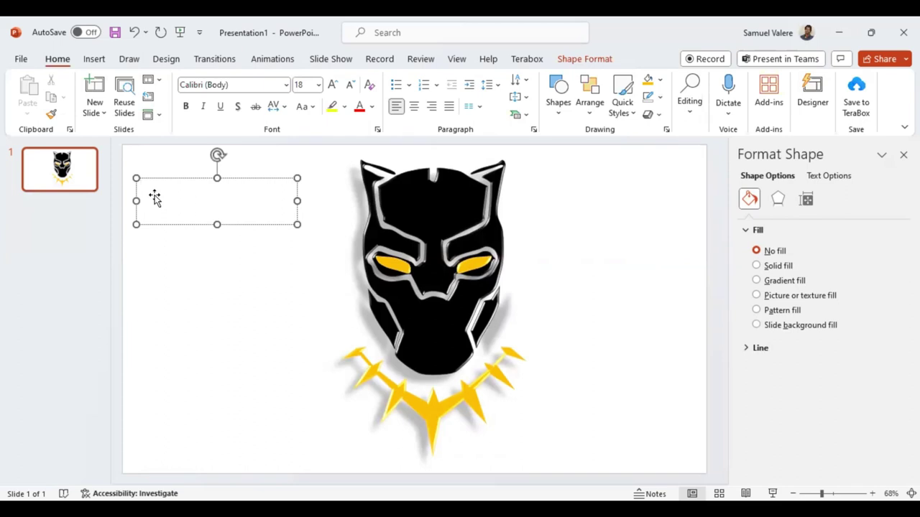
pyautogui.write('W')
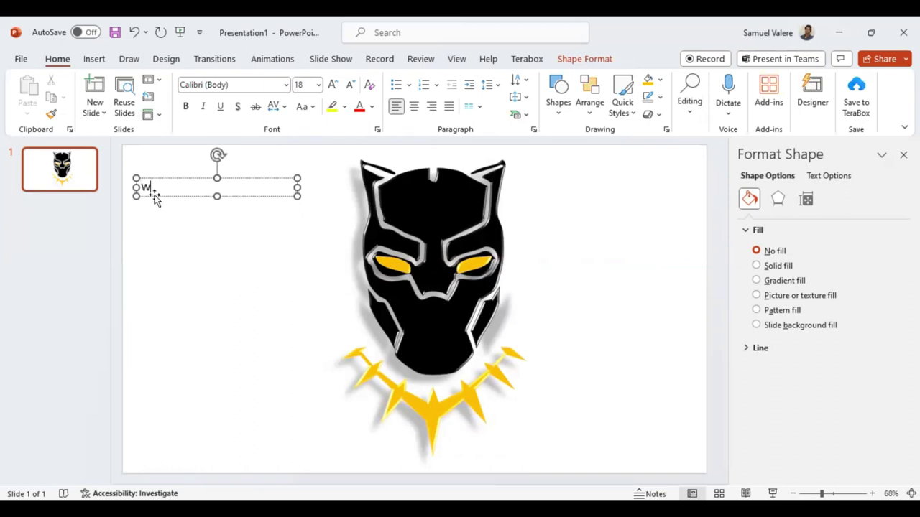
pyautogui.write('AKANDA')
pyautogui.moveTo(205, 196); pyautogui.dragTo(225, 241)
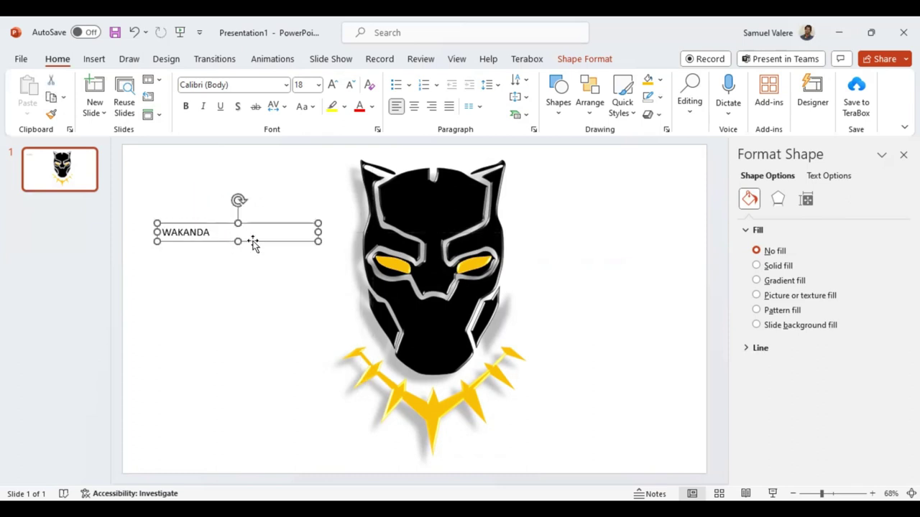
pyautogui.moveTo(317, 232); pyautogui.dragTo(279, 232)
# Step: Set WAKANDA in Times New Roman and enlarge it to 60 pt
pyautogui.doubleClick(205, 233)
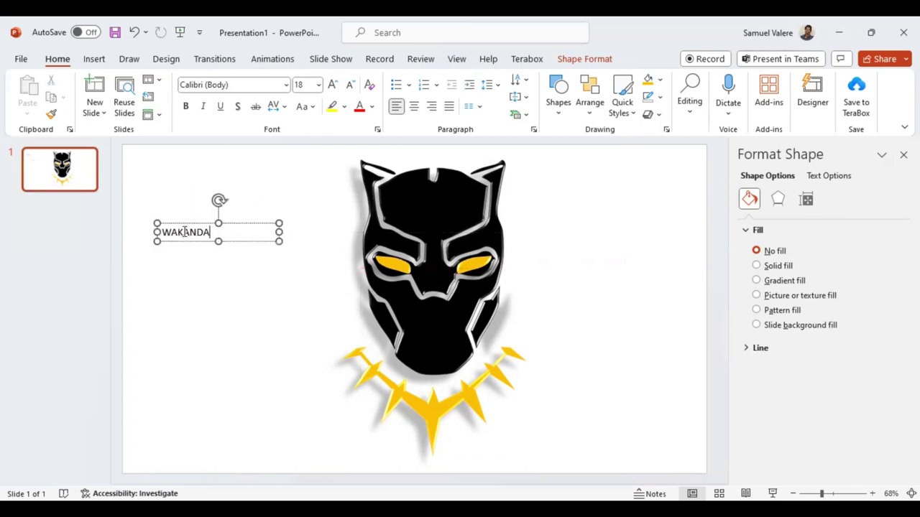
pyautogui.click(287, 85)
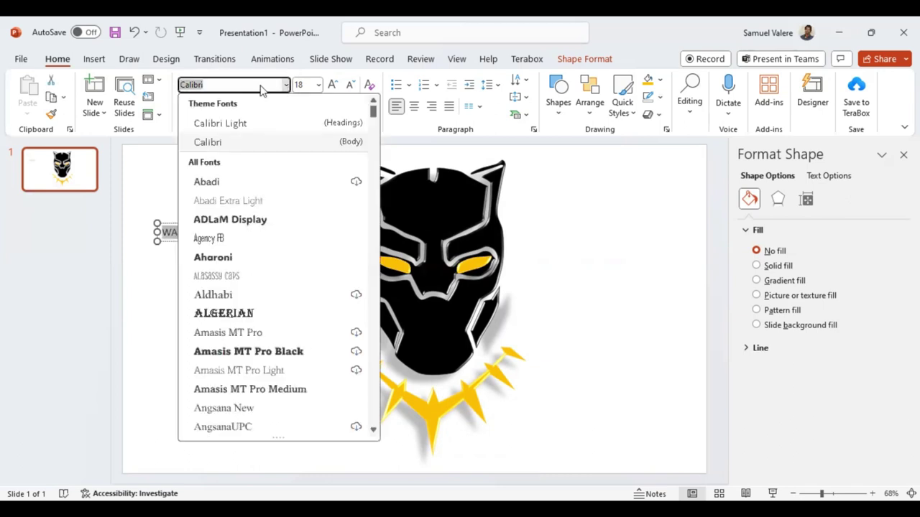
pyautogui.write('Times New Roman')
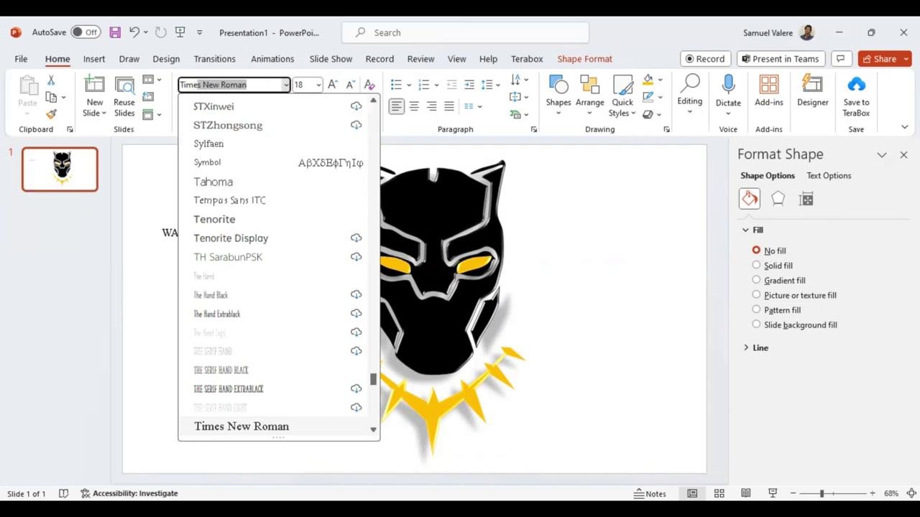
pyautogui.press('Return')
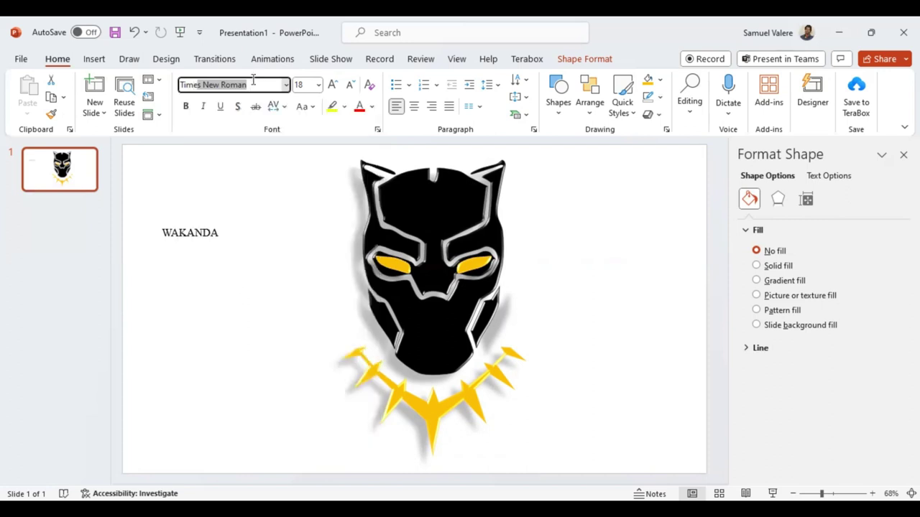
pyautogui.click(333, 85)
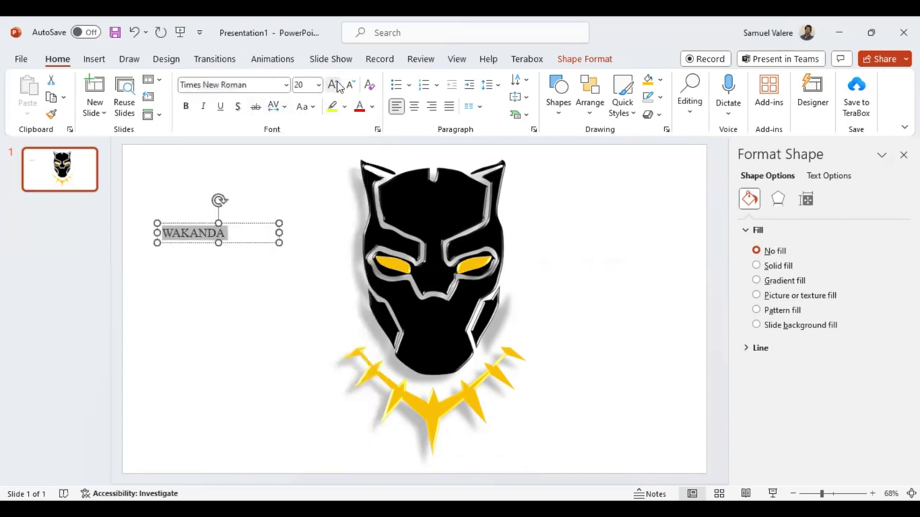
pyautogui.click(335, 85)
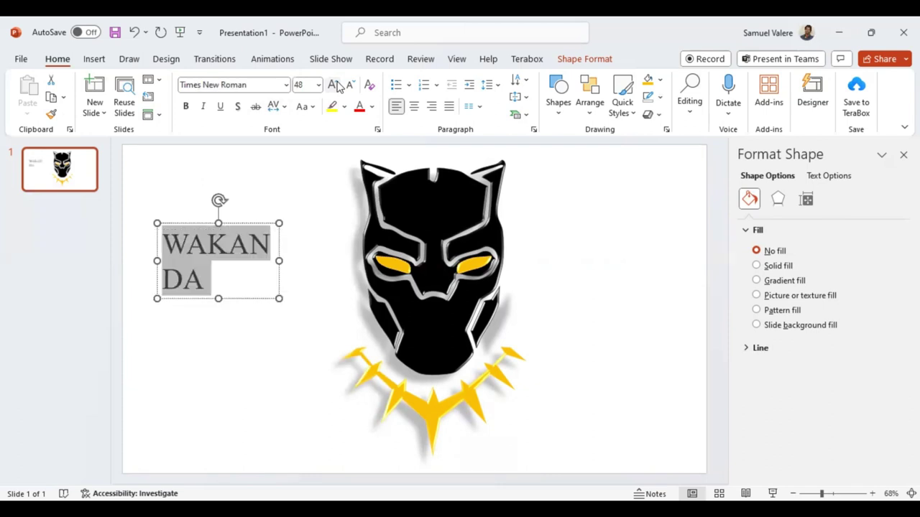
pyautogui.click(335, 85)
pyautogui.click(335, 84)
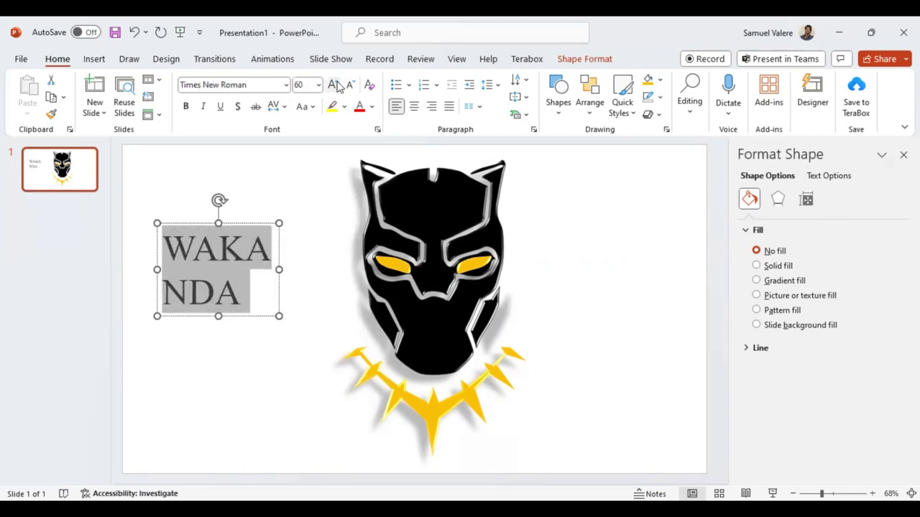
# Step: Widen the WAKANDA box so the word fits on one line, nudging it up-left
pyautogui.moveTo(279, 270); pyautogui.dragTo(350, 266)
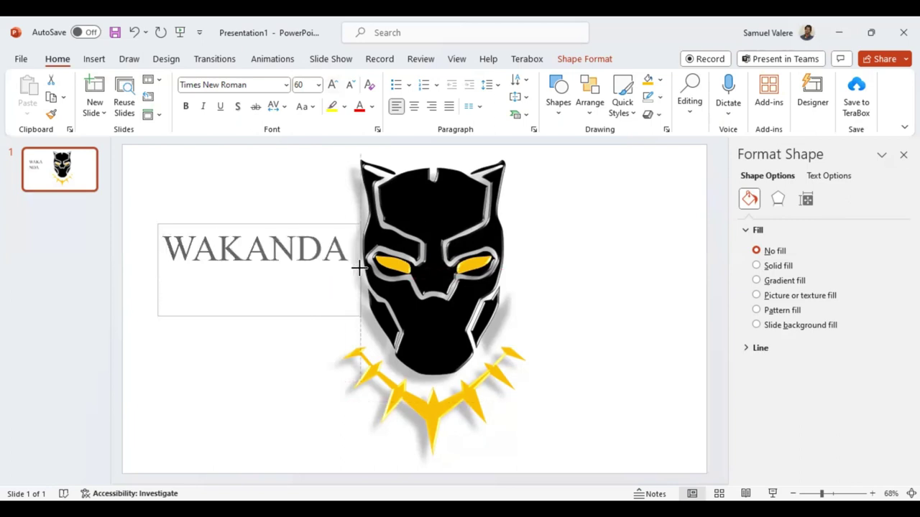
pyautogui.moveTo(350, 267); pyautogui.dragTo(360, 267)
pyautogui.moveTo(292, 270); pyautogui.dragTo(286, 256)
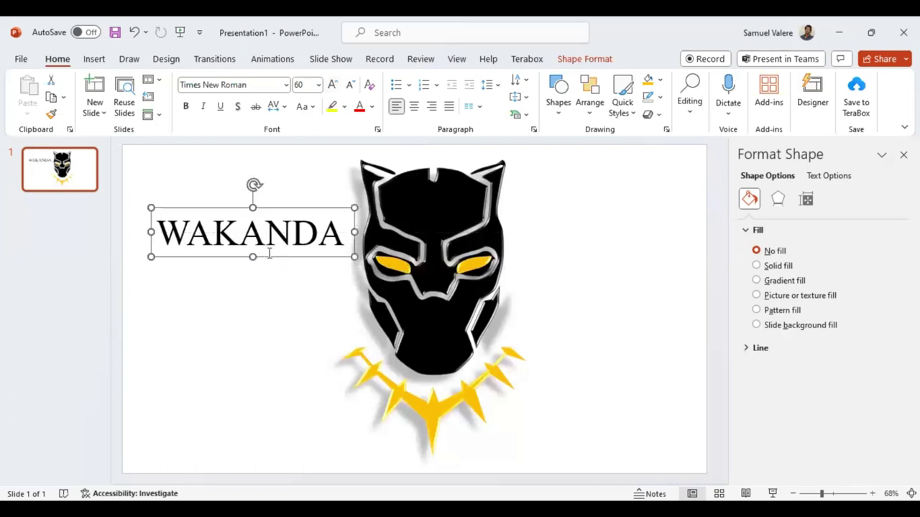
# Step: Duplicate the WAKANDA box, change its text to FOREVER, fit it, and place it below
pyautogui.moveTo(269, 253)
pyautogui.mouseDown()
pyautogui.moveTo(277, 270)
pyautogui.moveTo(257, 301)
pyautogui.mouseUp()
pyautogui.click(261, 286)
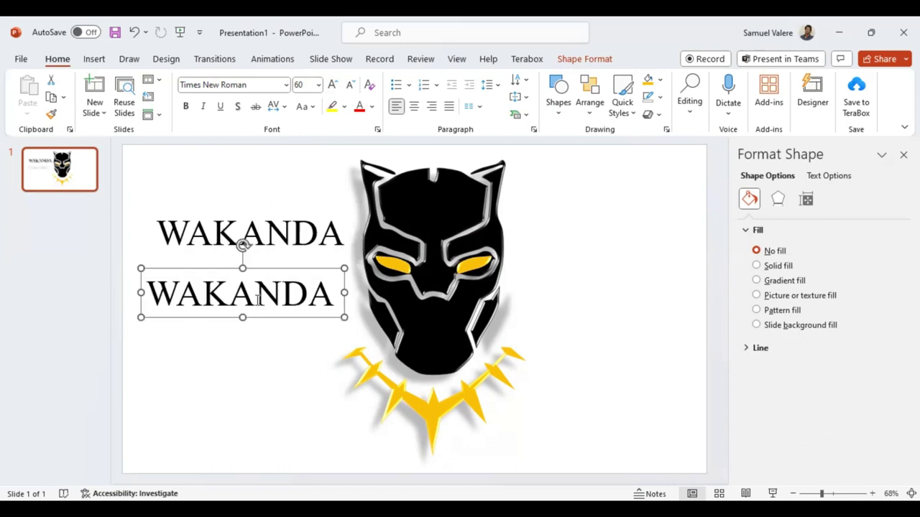
pyautogui.doubleClick(257, 300)
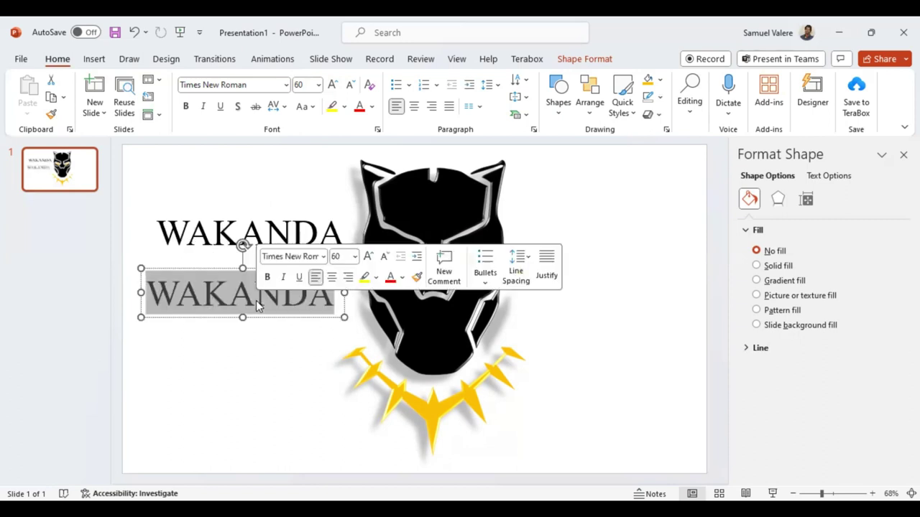
pyautogui.write('FORE')
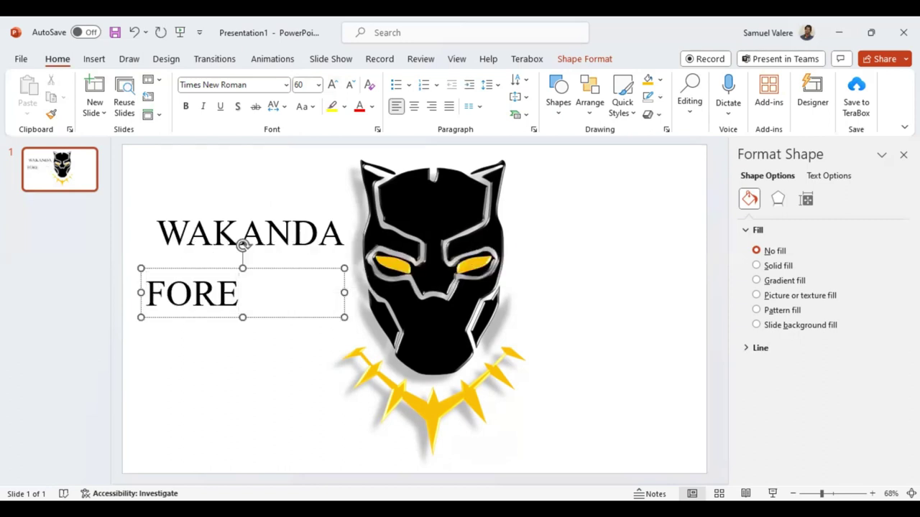
pyautogui.write('VER')
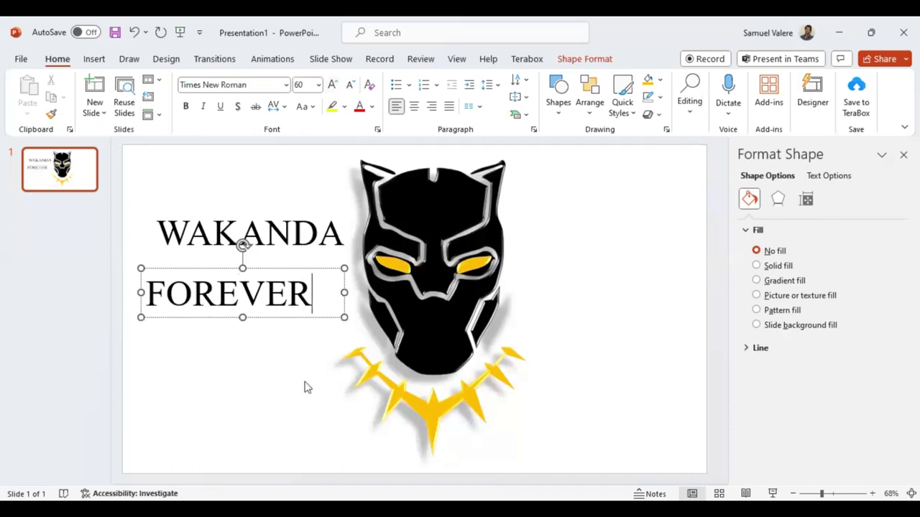
pyautogui.click(302, 384)
pyautogui.click(249, 316)
pyautogui.moveTo(345, 292); pyautogui.dragTo(328, 292)
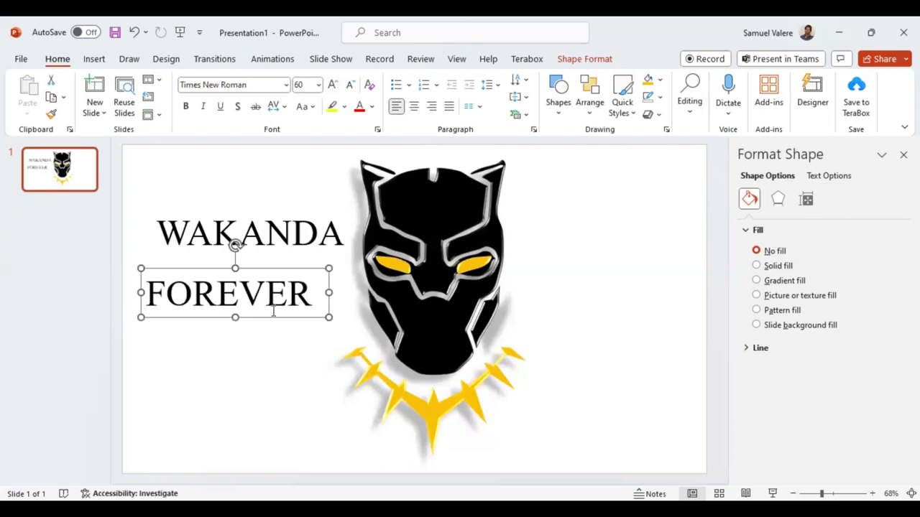
pyautogui.moveTo(273, 311); pyautogui.dragTo(280, 381)
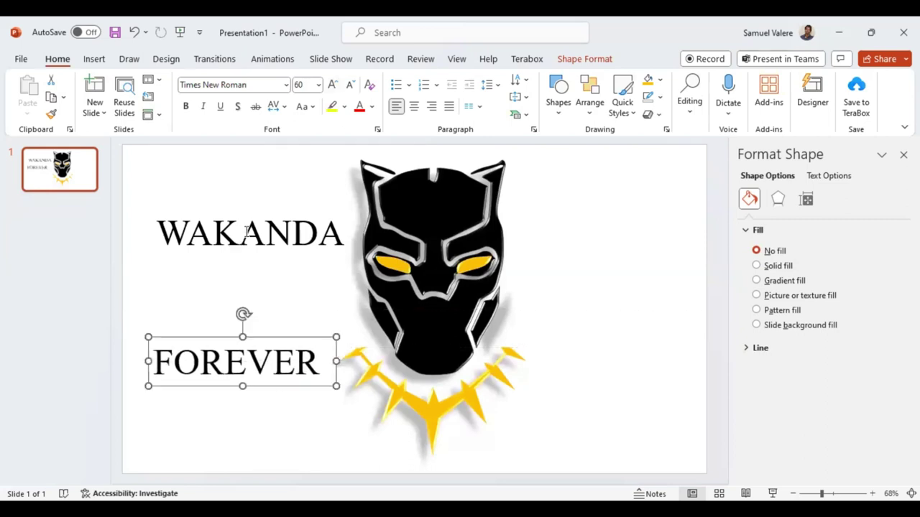
# Step: Draw a rectangle over WAKANDA, send it backward, and select it with the text
pyautogui.click(94, 62)
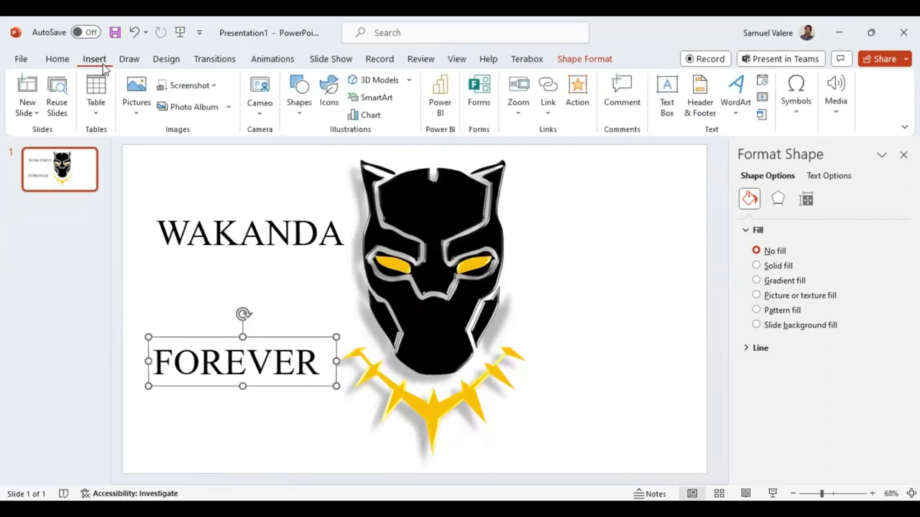
pyautogui.click(301, 119)
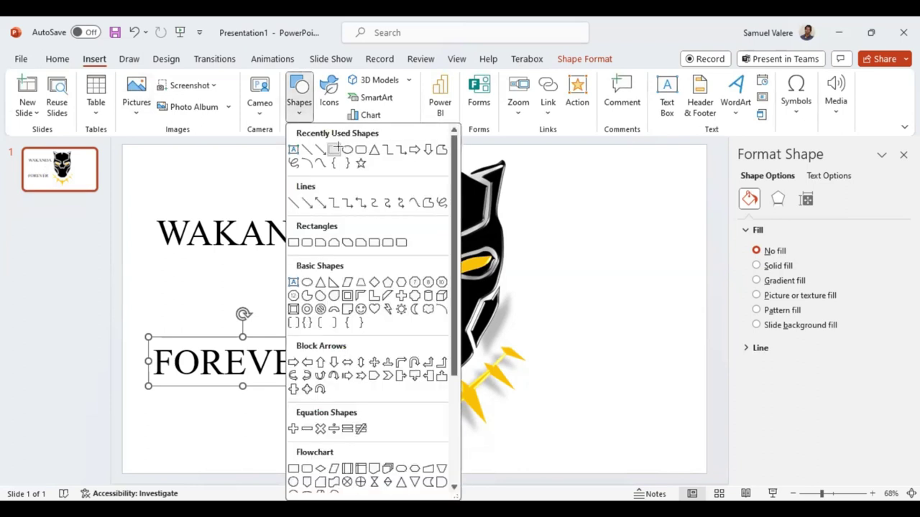
pyautogui.click(335, 148)
pyautogui.moveTo(140, 194); pyautogui.dragTo(351, 270)
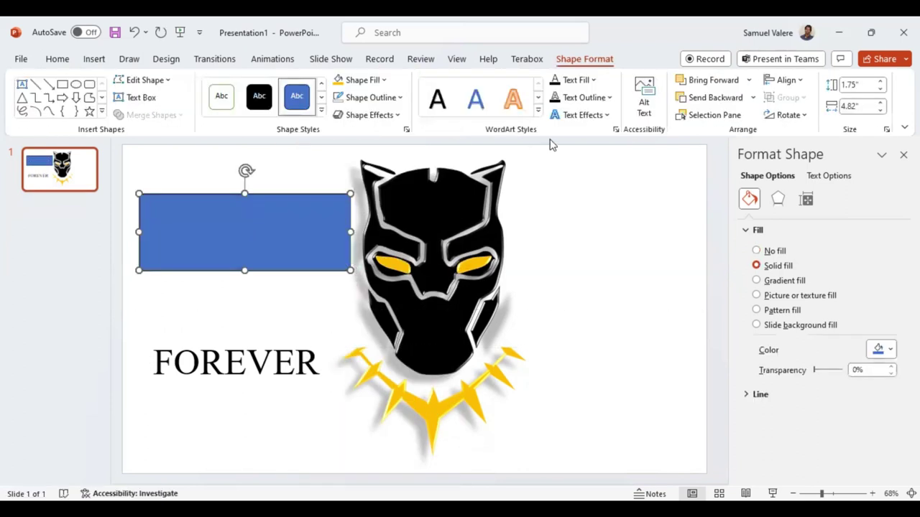
pyautogui.click(703, 101)
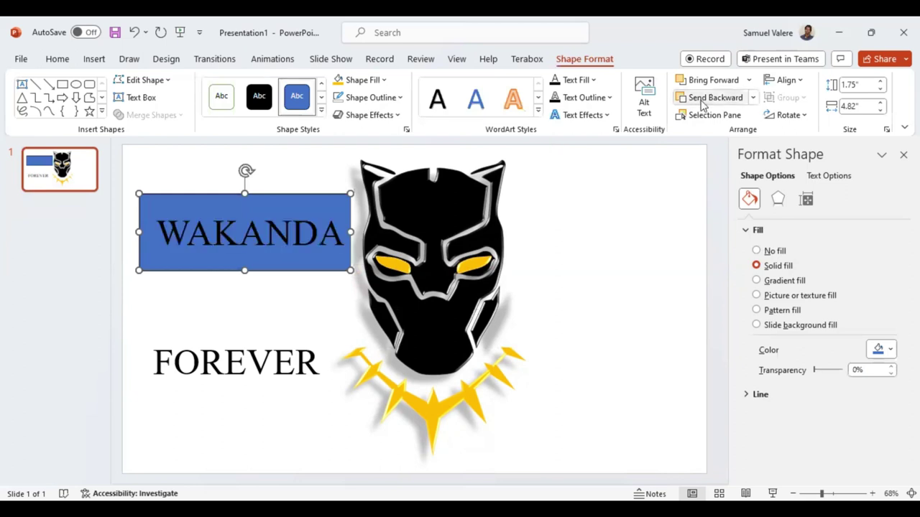
pyautogui.click(281, 236)
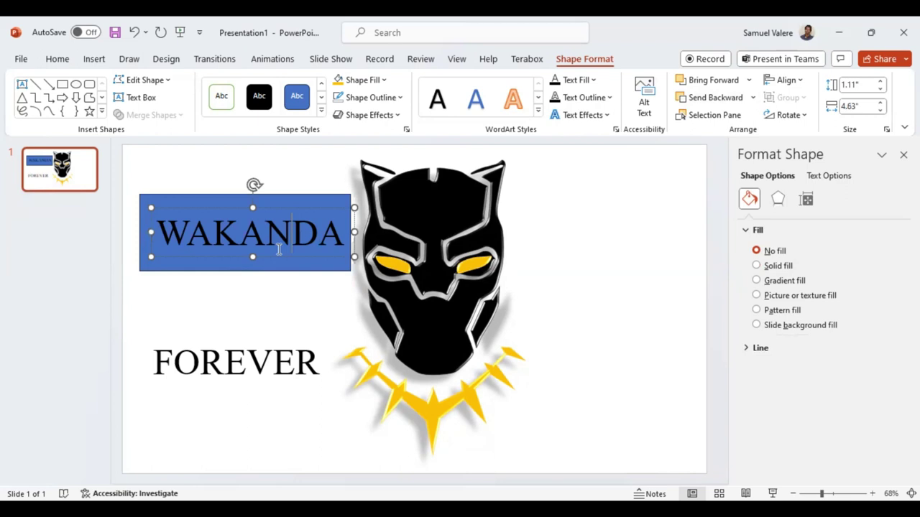
pyautogui.keyDown('shift'); pyautogui.click(300, 201); pyautogui.keyUp('shift')
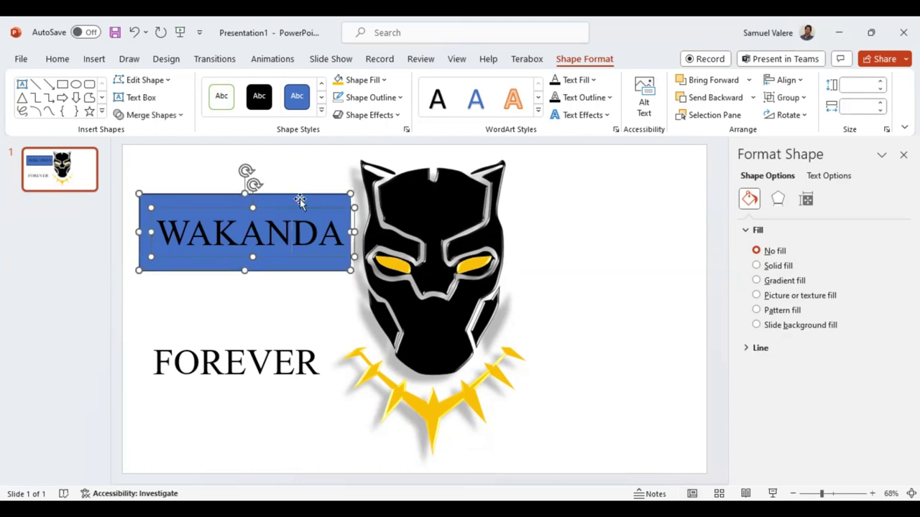
# Step: Fragment the rectangle with WAKANDA and delete the leftover rectangle piece
pyautogui.click(182, 121)
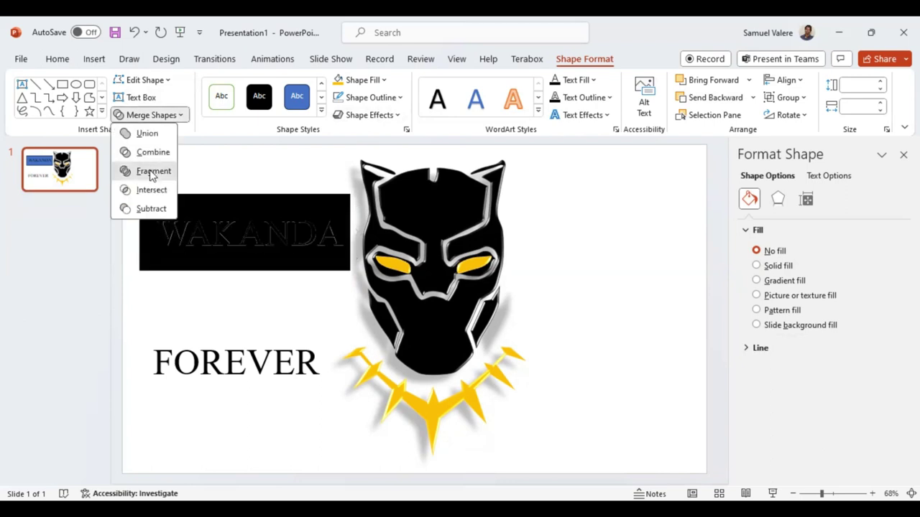
pyautogui.click(216, 272)
pyautogui.click(276, 264)
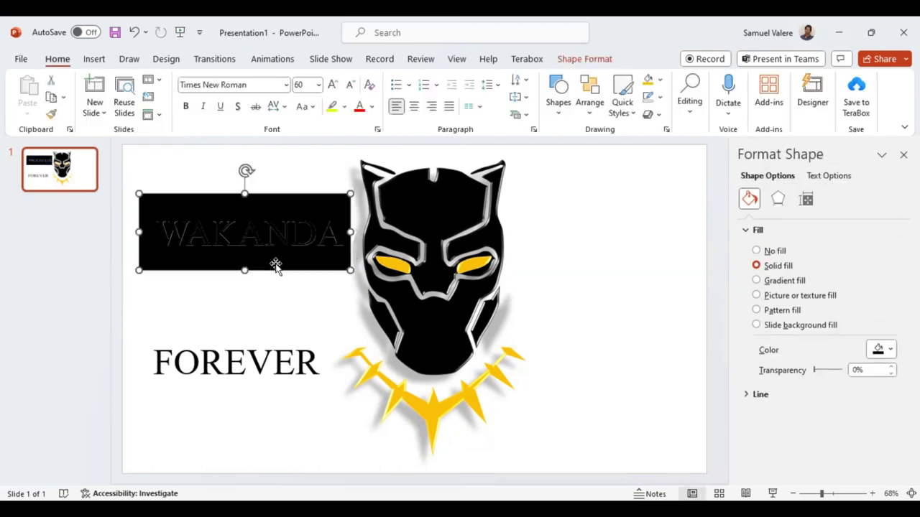
pyautogui.press('Delete')
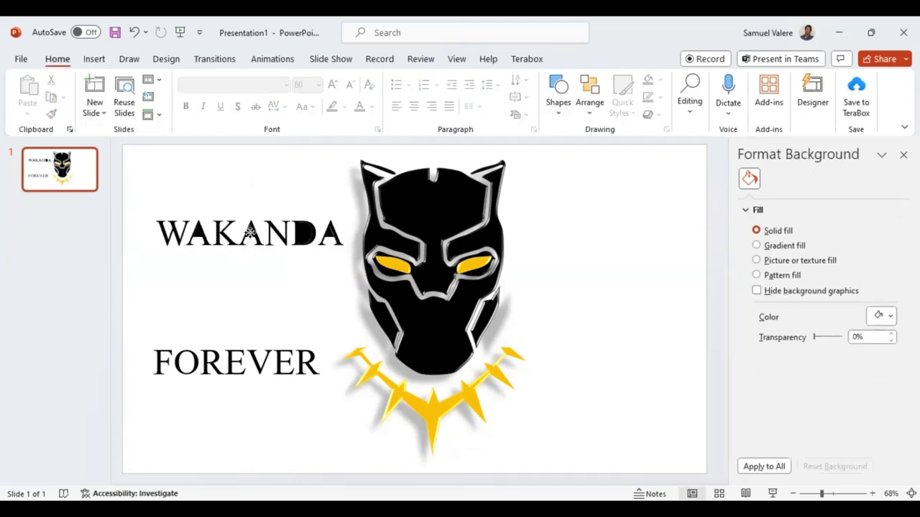
# Step: Delete the leftover fragments inside the letters and select all the WAKANDA letter shapes
pyautogui.click(250, 232)
pyautogui.press('Delete')
pyautogui.click(303, 232)
pyautogui.press('Delete')
pyautogui.click(327, 230)
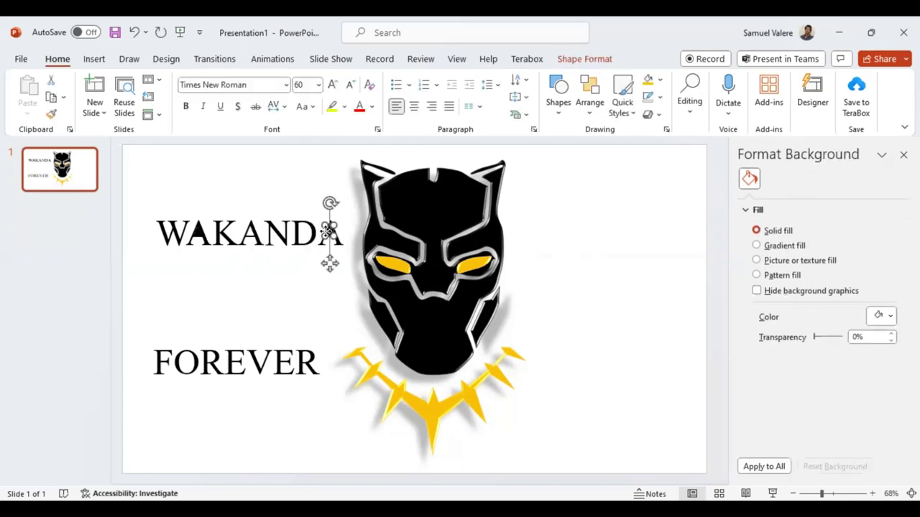
pyautogui.press('Delete')
pyautogui.press('Delete')
pyautogui.click(197, 231)
pyautogui.click(193, 227)
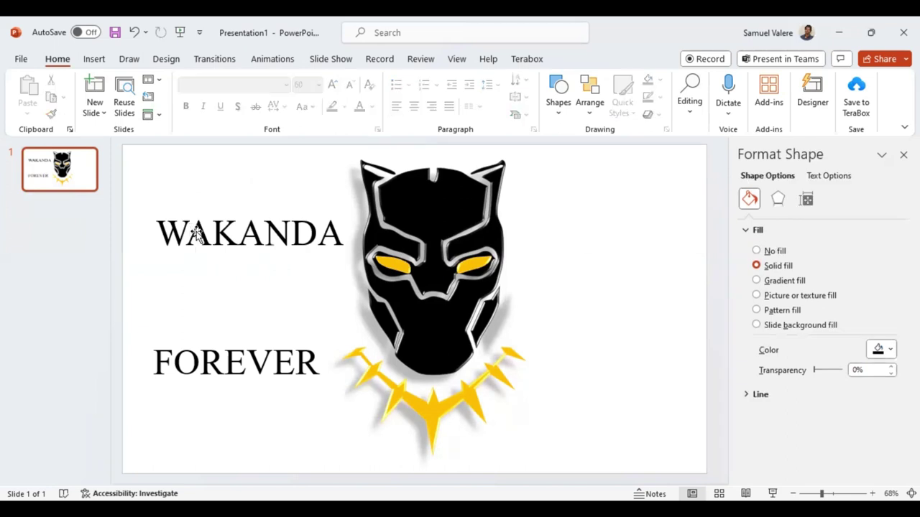
pyautogui.press('Delete')
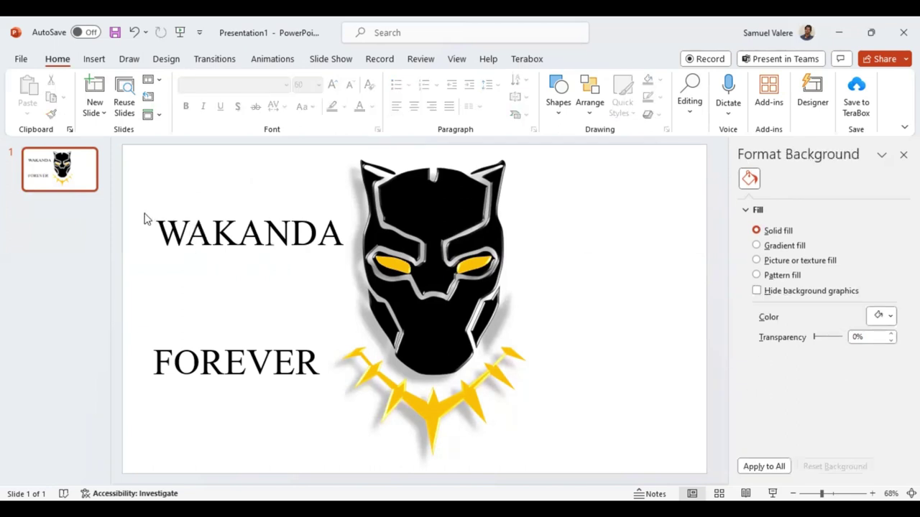
pyautogui.moveTo(144, 219); pyautogui.dragTo(356, 268)
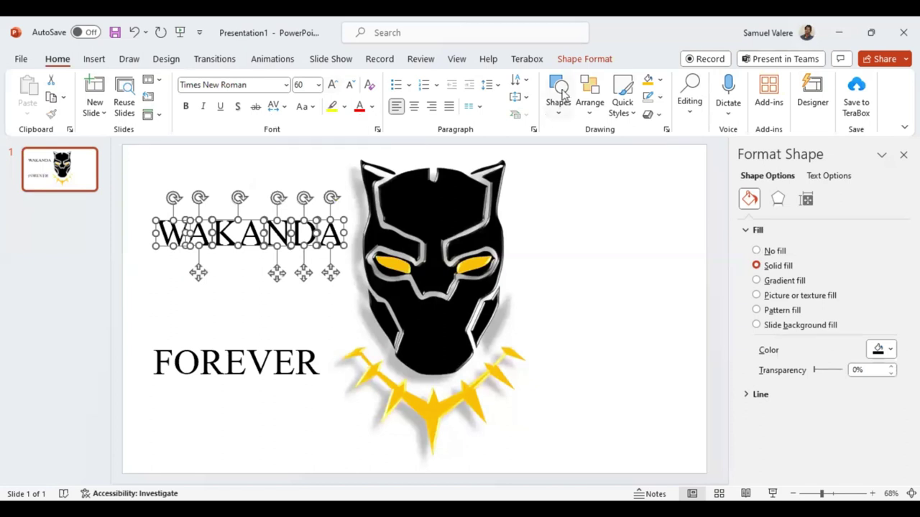
# Step: Apply a shadowed 3-D preset shape effect to the WAKANDA letters
pyautogui.click(581, 60)
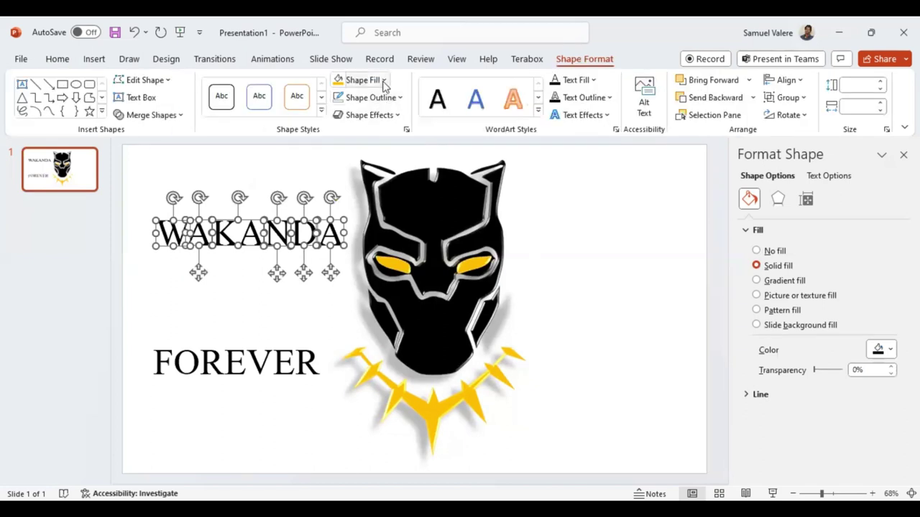
pyautogui.click(398, 117)
pyautogui.moveTo(408, 139)
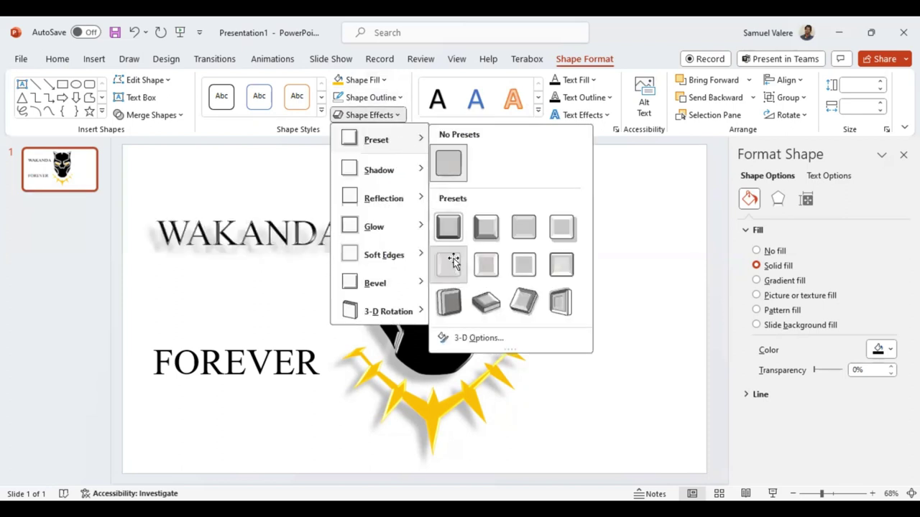
pyautogui.click(453, 262)
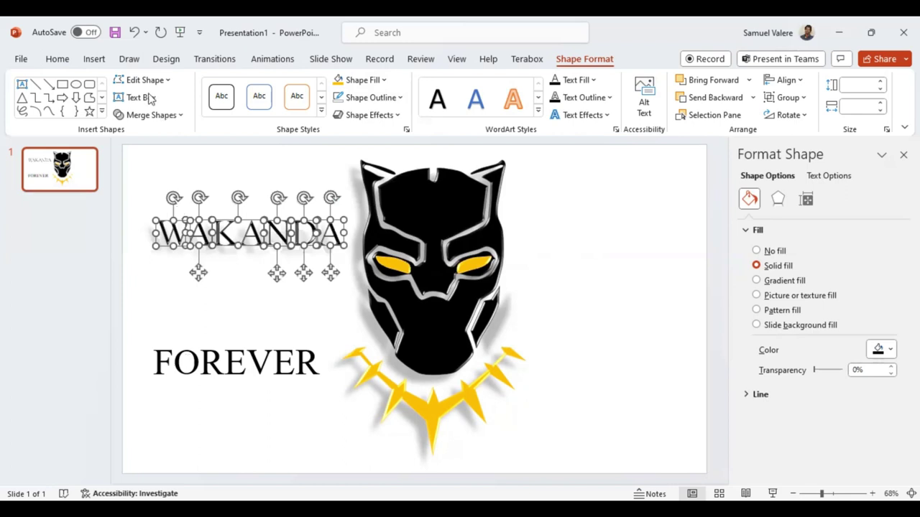
# Step: Draw a rectangle over FOREVER, send it backward, and select it with the text
pyautogui.click(63, 84)
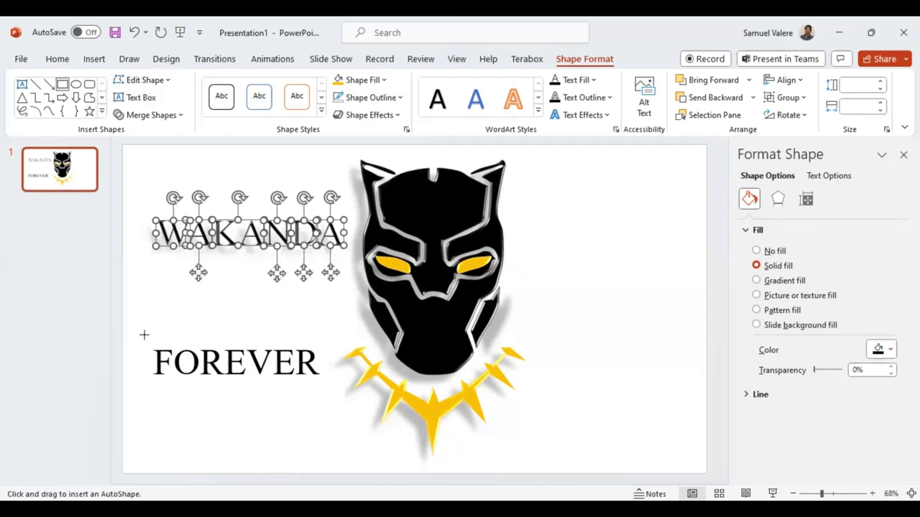
pyautogui.moveTo(143, 337); pyautogui.dragTo(352, 386)
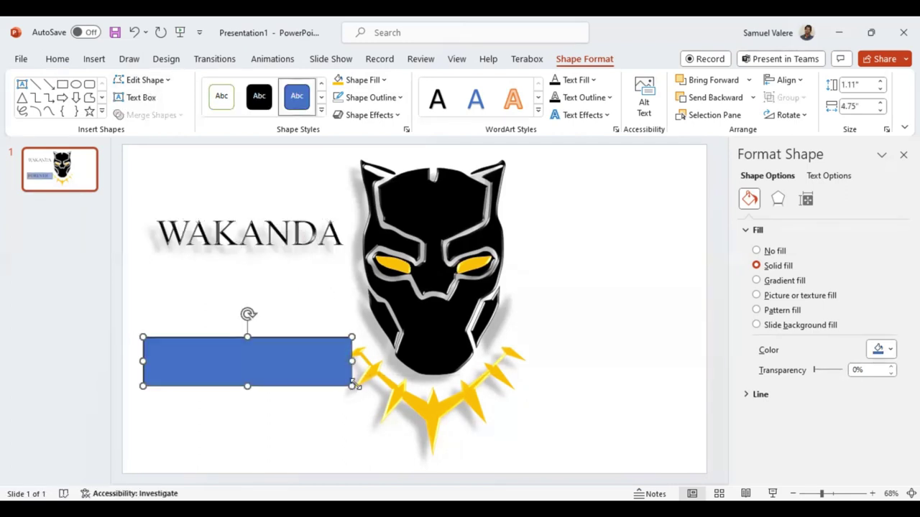
pyautogui.click(717, 99)
pyautogui.click(281, 366)
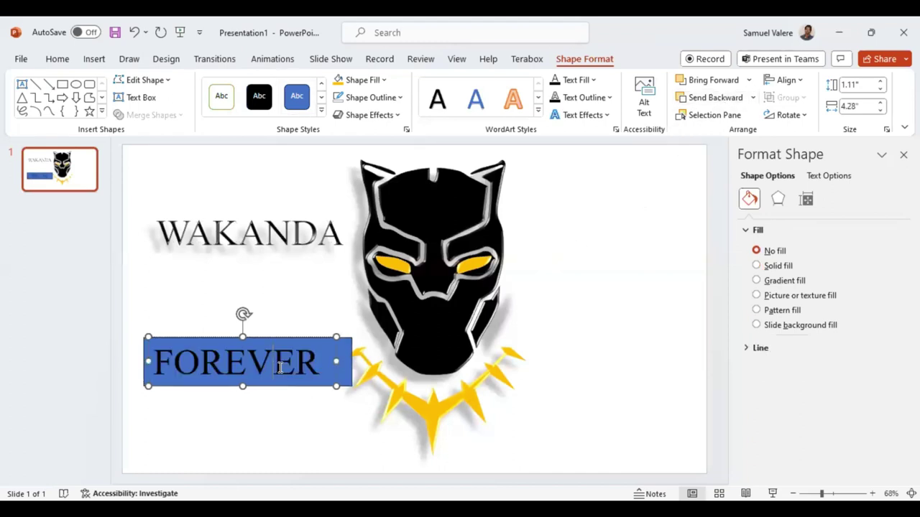
pyautogui.keyDown('shift'); pyautogui.click(345, 365); pyautogui.keyUp('shift')
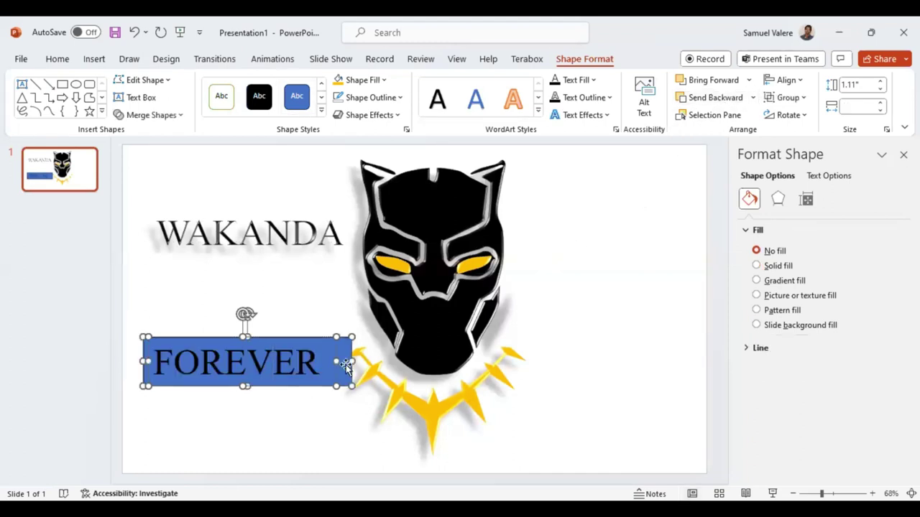
# Step: Fragment FOREVER against the rectangle and delete the leftover rectangle piece
pyautogui.click(181, 117)
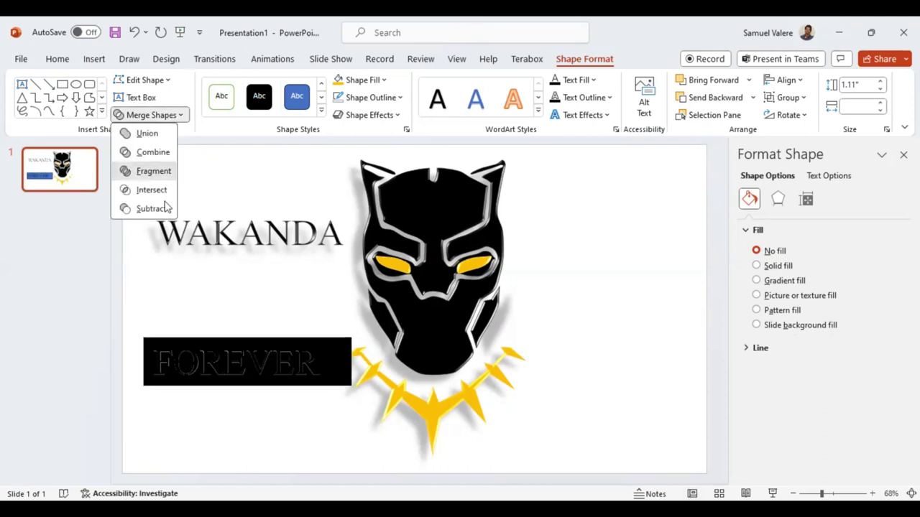
pyautogui.click(344, 417)
pyautogui.click(339, 373)
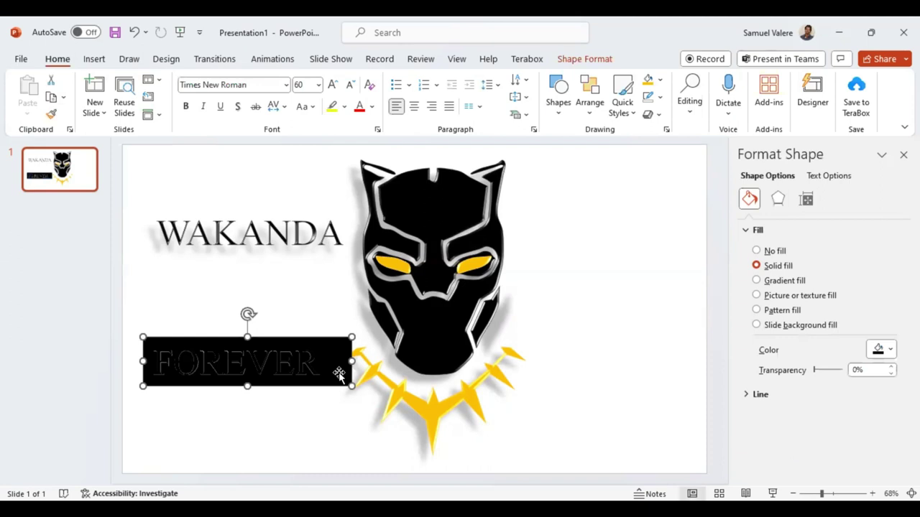
pyautogui.press('Delete')
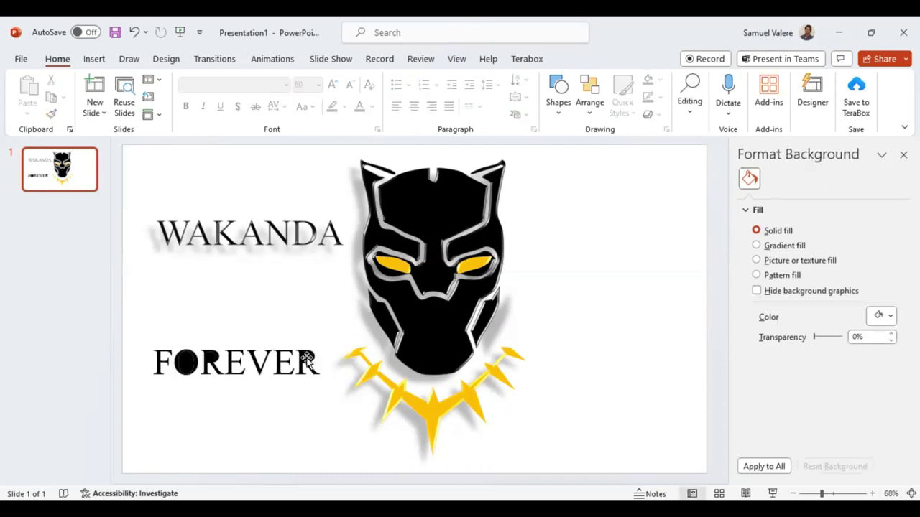
# Step: Delete the stray piece near the R and the oval inside the O, then select all FOREVER letters
pyautogui.click(306, 358)
pyautogui.press('Delete')
pyautogui.click(209, 356)
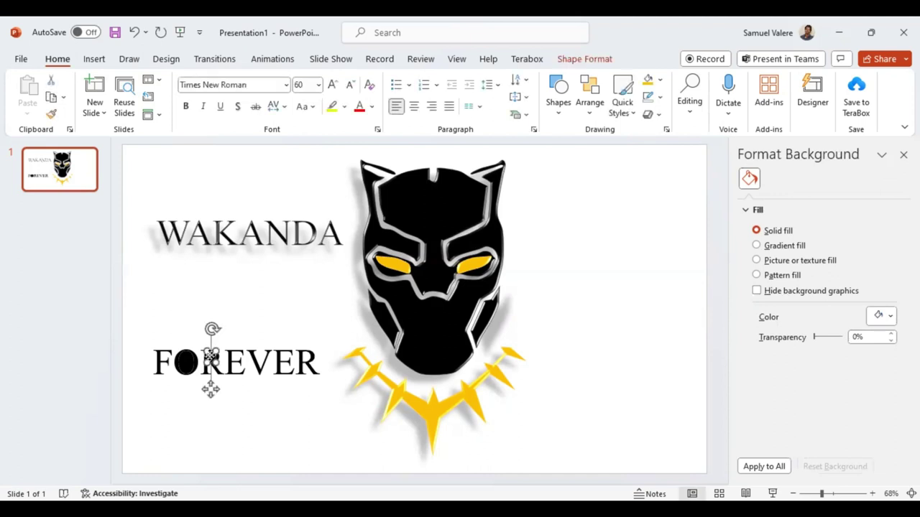
pyautogui.press('Delete')
pyautogui.moveTo(150, 348); pyautogui.dragTo(329, 392)
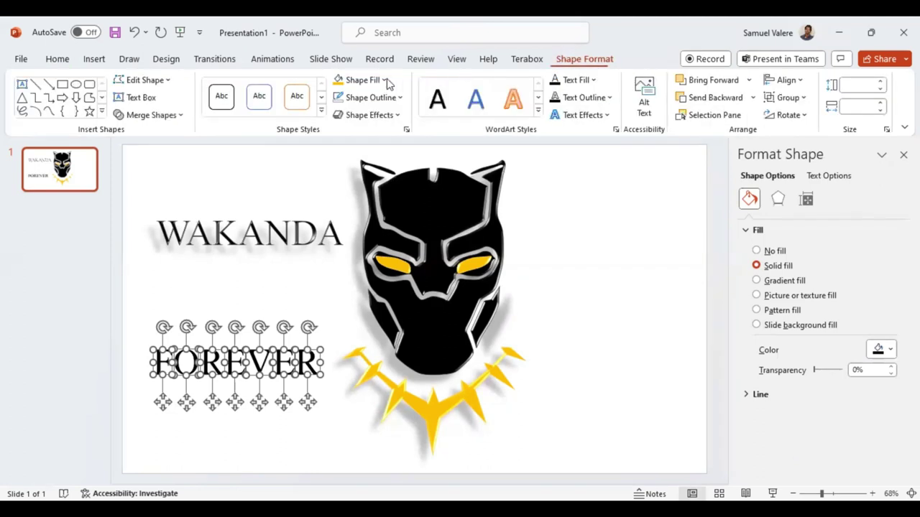
# Step: Fill the FOREVER letters yellow, apply a shadowed Preset effect, and group them into one 0.58" × 3.79" object
pyautogui.click(342, 85)
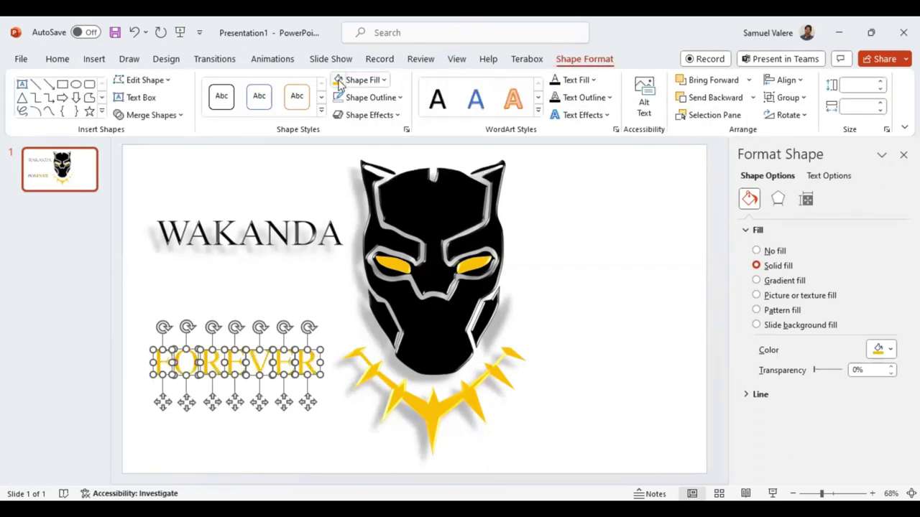
pyautogui.click(399, 120)
pyautogui.moveTo(413, 143)
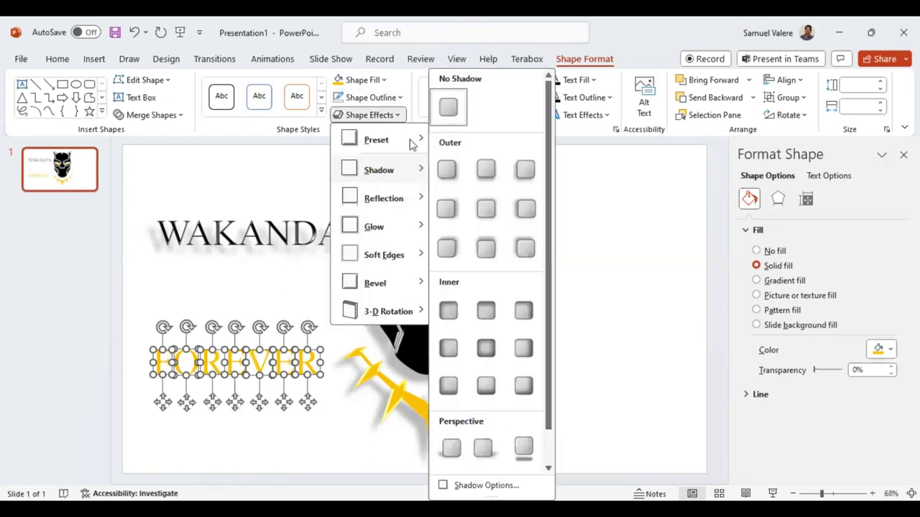
pyautogui.moveTo(376, 139)
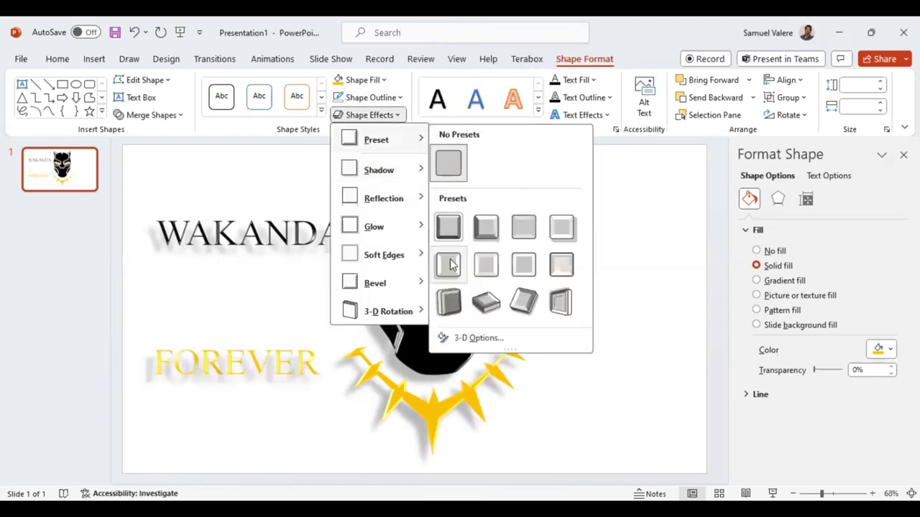
pyautogui.click(449, 263)
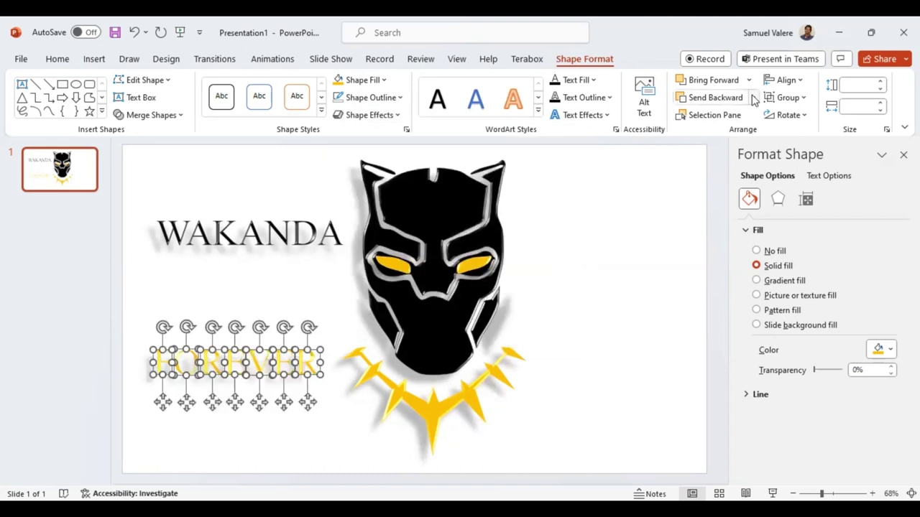
pyautogui.click(802, 99)
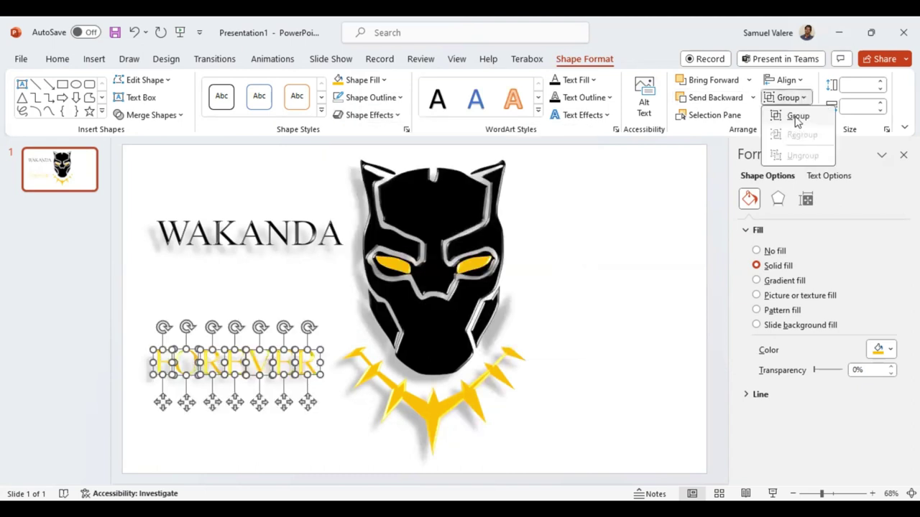
pyautogui.click(796, 117)
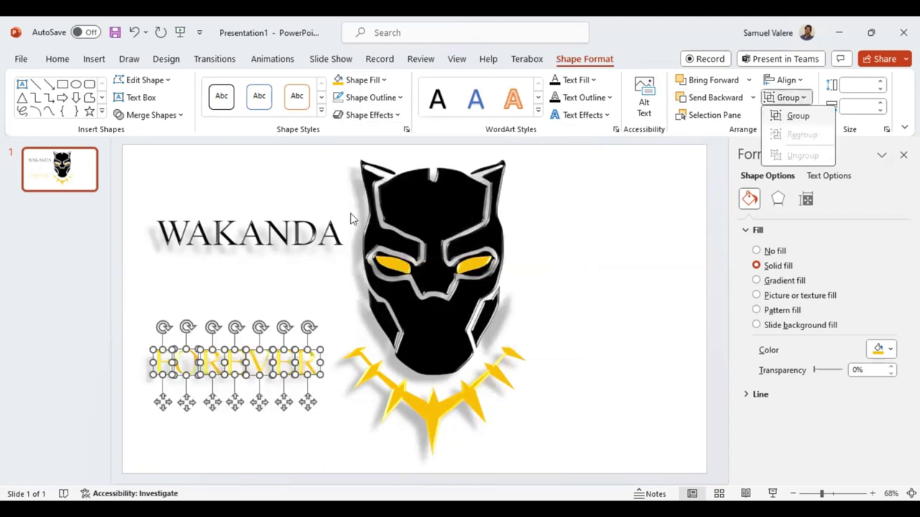
# Step: Group all the WAKANDA letter shapes with Ctrl+G and nudge the group slightly lower
pyautogui.click(303, 231)
pyautogui.click(170, 206)
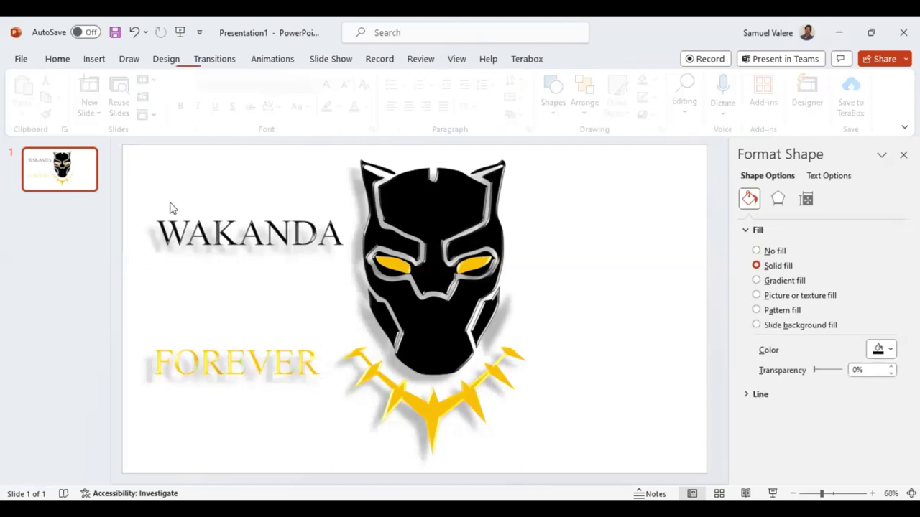
pyautogui.moveTo(143, 202); pyautogui.dragTo(347, 274)
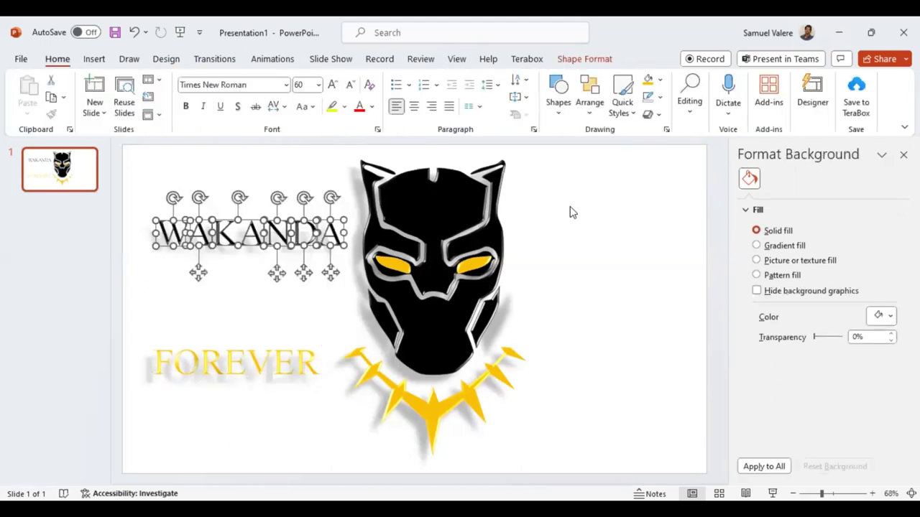
pyautogui.click(577, 60)
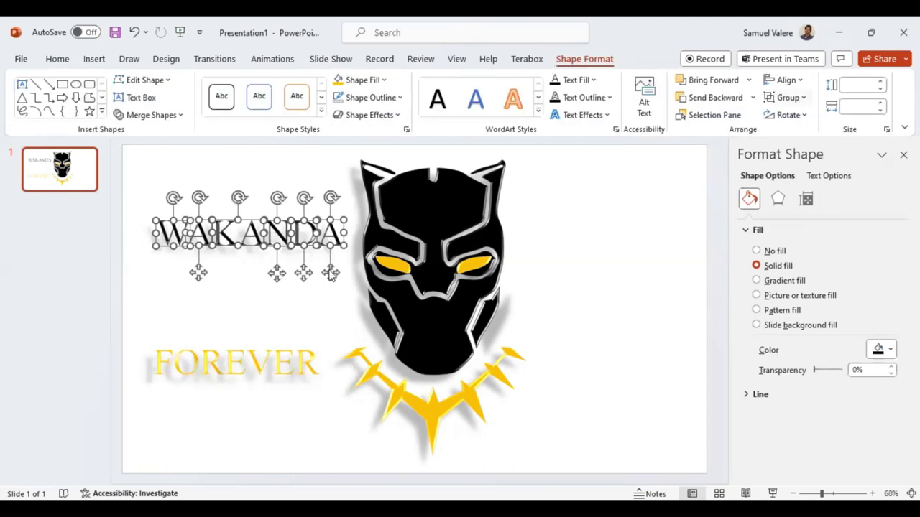
pyautogui.hotkey('ctrl', 'g')
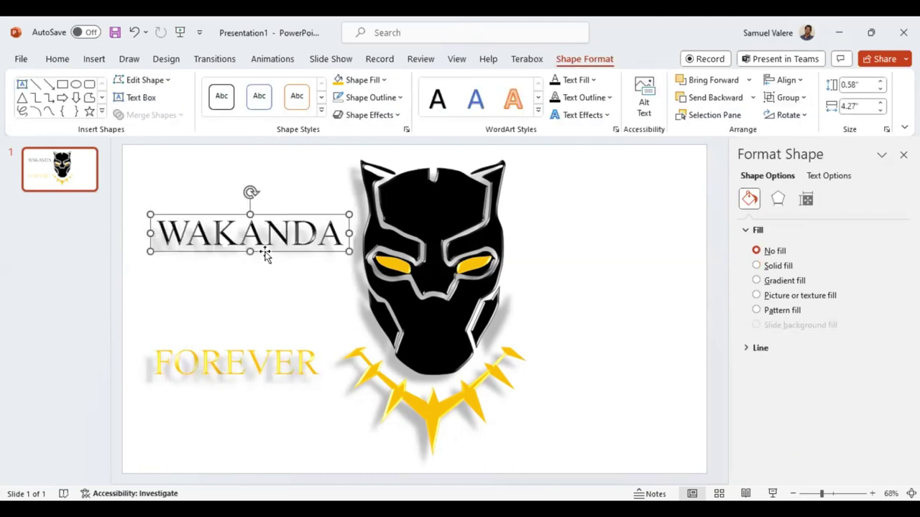
pyautogui.moveTo(264, 261); pyautogui.dragTo(263, 270)
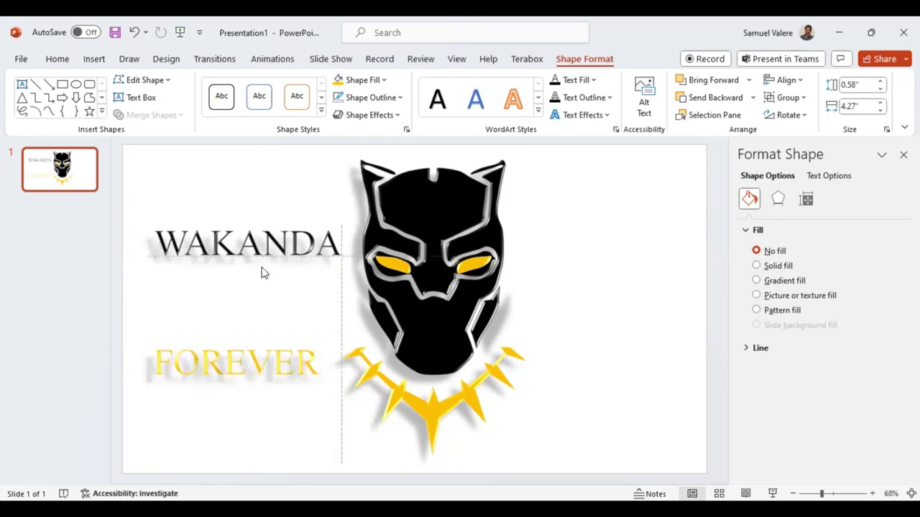
# Step: Move the FOREVER group up to sit directly beneath WAKANDA, then select both lines
pyautogui.click(242, 367)
pyautogui.moveTo(263, 331)
pyautogui.mouseDown()
pyautogui.moveTo(249, 301)
pyautogui.moveTo(258, 301)
pyautogui.mouseUp()
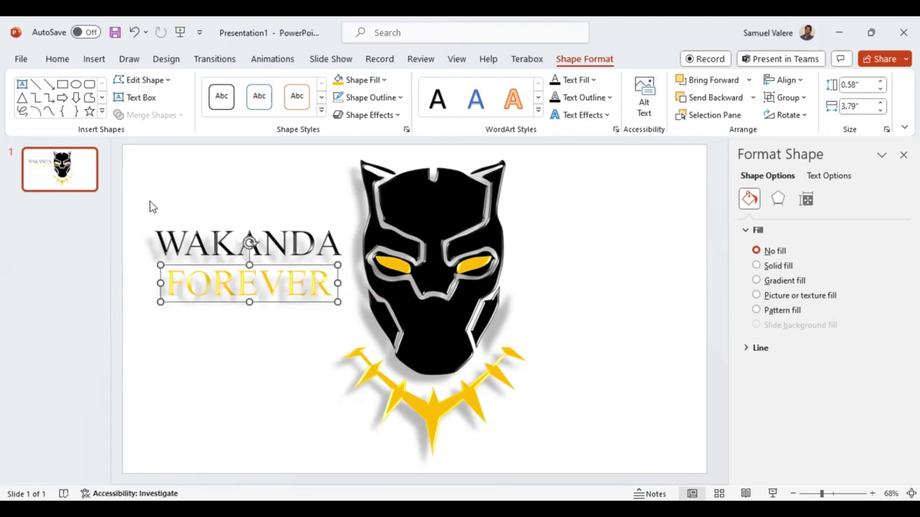
pyautogui.moveTo(143, 209); pyautogui.dragTo(345, 325)
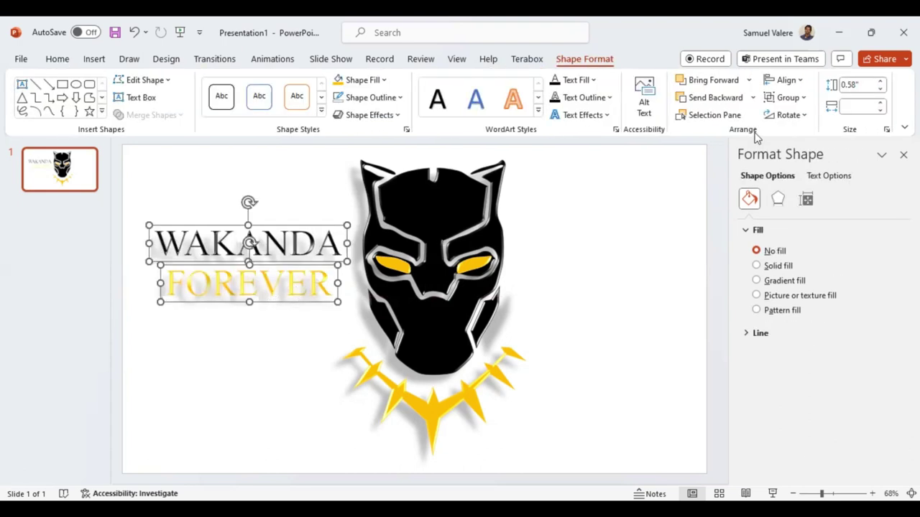
# Step: Group WAKANDA and FOREVER into one 1.49" × 4.27" title, shifted slightly lower beside the mask
pyautogui.click(795, 101)
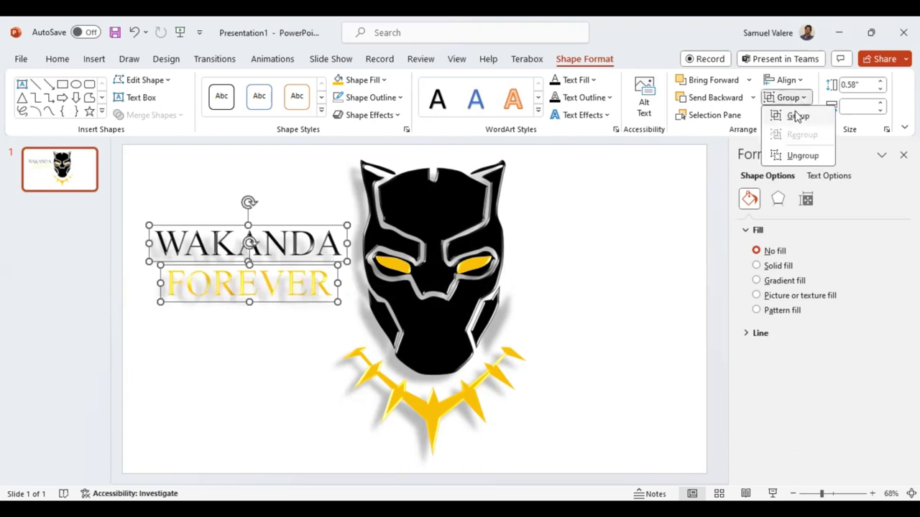
pyautogui.click(268, 302)
pyautogui.click(268, 302)
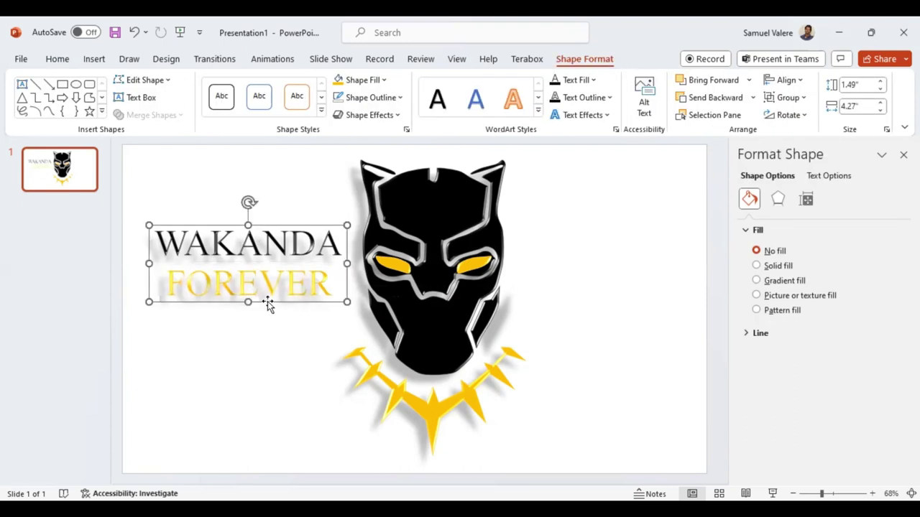
pyautogui.moveTo(267, 302); pyautogui.dragTo(268, 322)
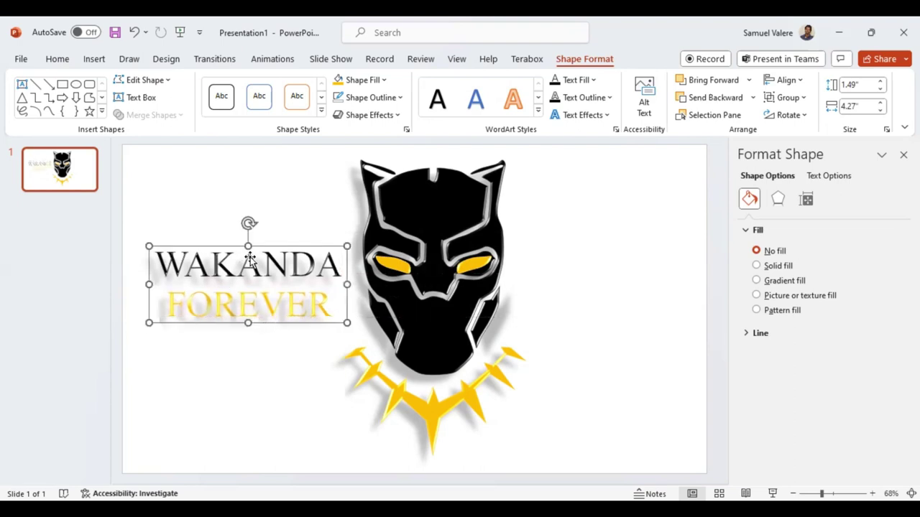
pyautogui.click(639, 288)
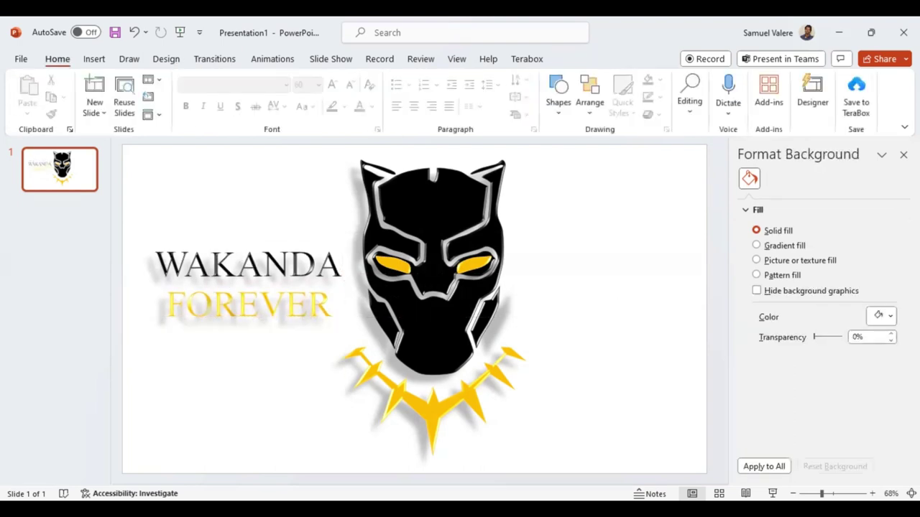